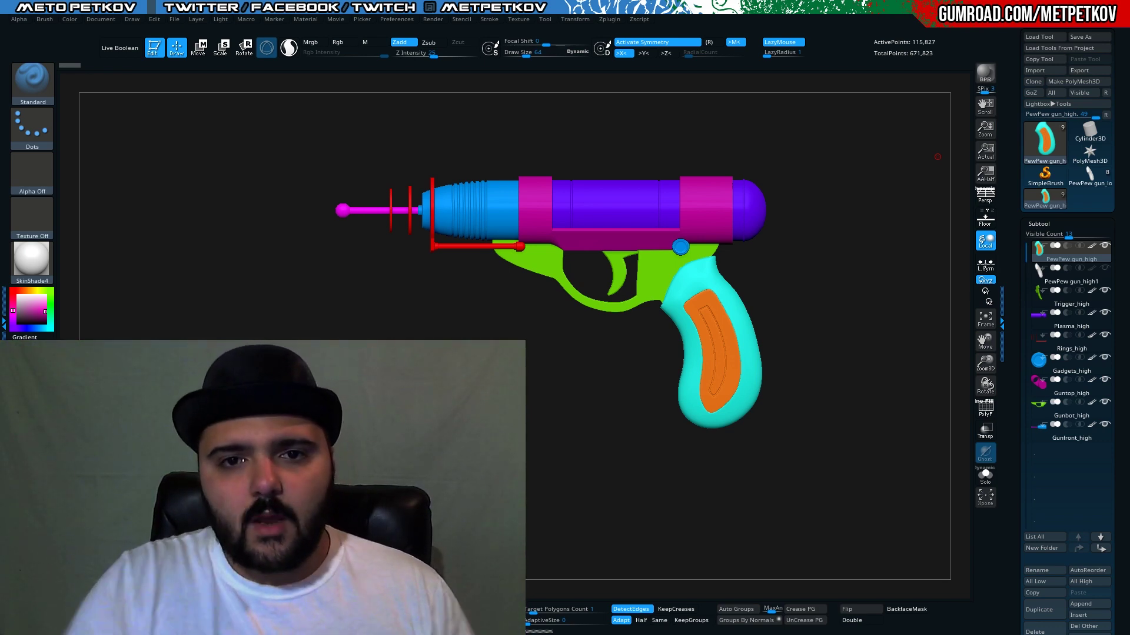
Switch to the low-poly gun tool and show the polyframe on the Guntop_low subtool.
key(alt+Tab)
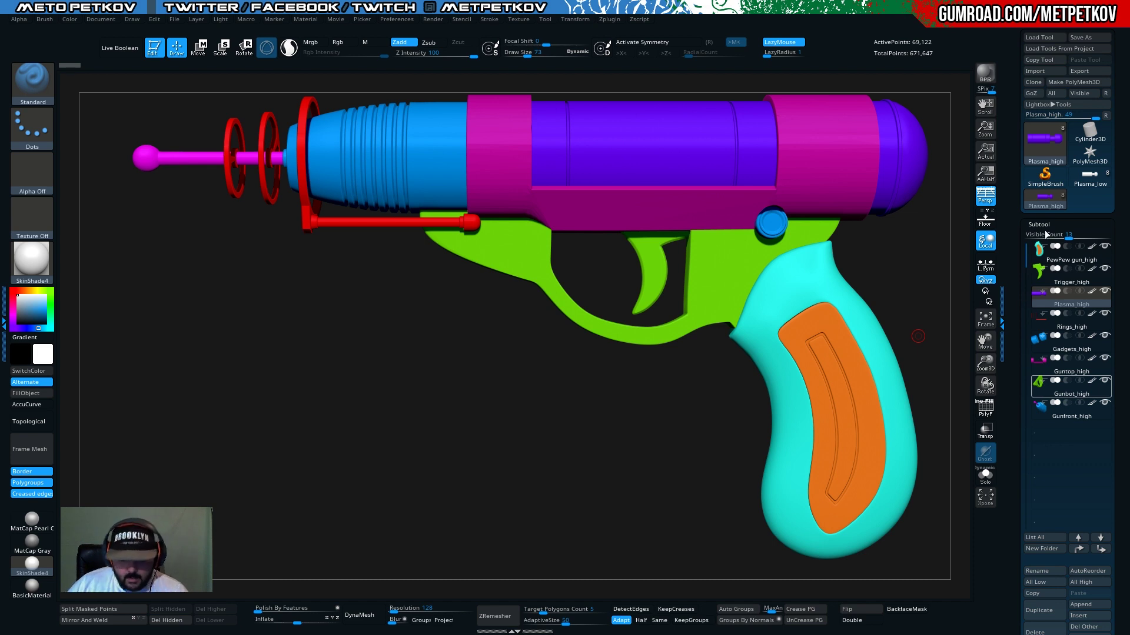
click(1090, 176)
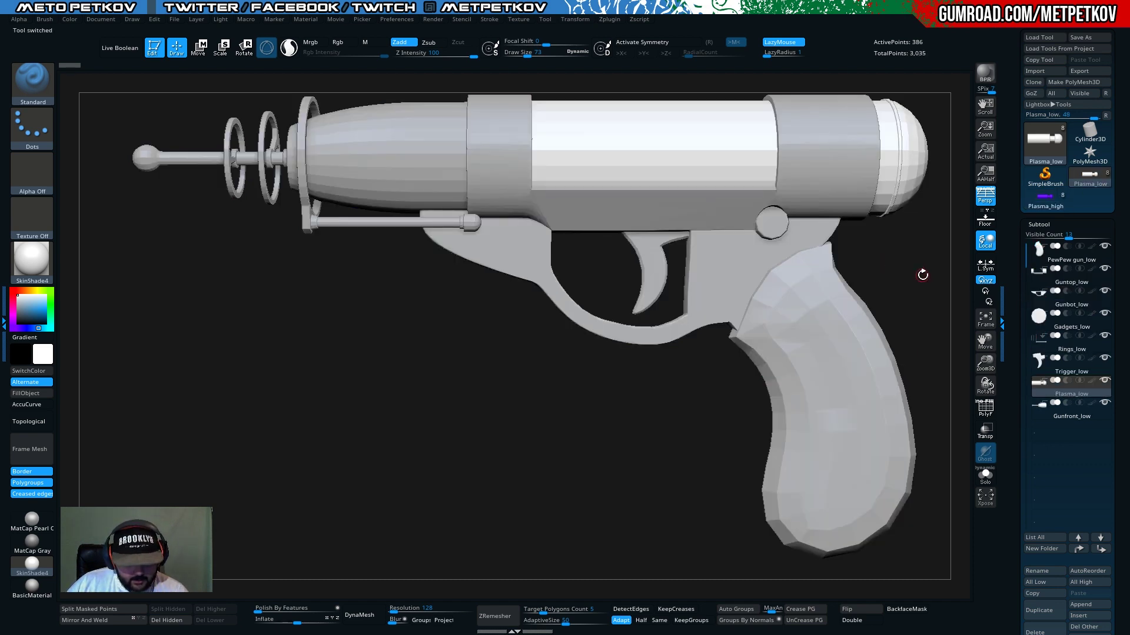
key(f)
mouse_move(909, 281)
mouse_down()
mouse_move(899, 286)
mouse_move(912, 297)
mouse_up()
alt+click(826, 172)
key(shift+f)
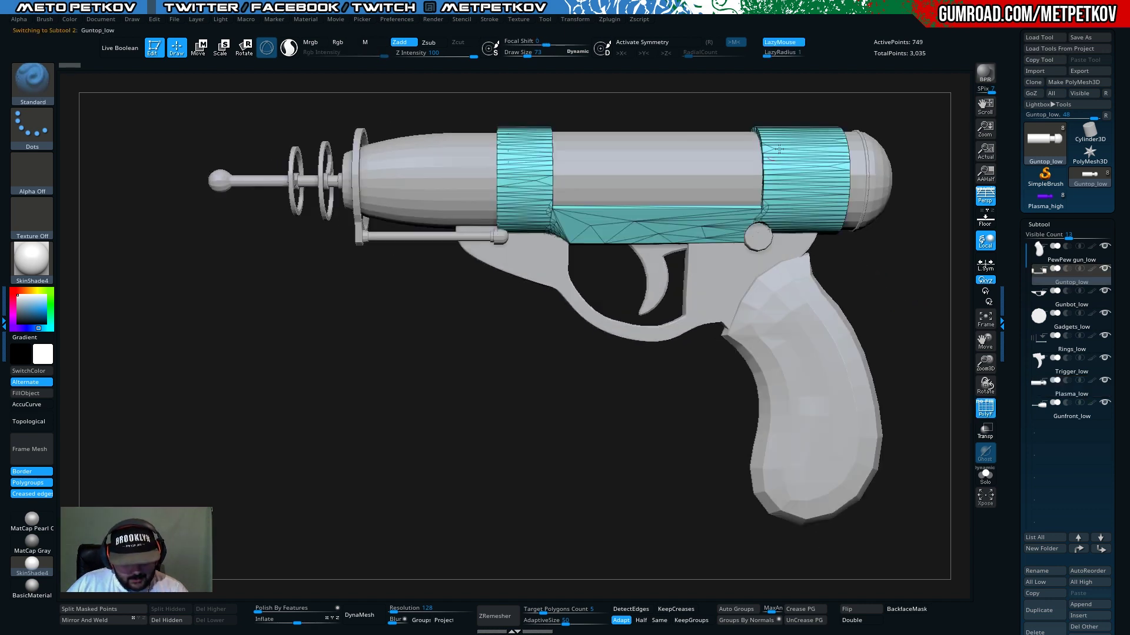
Examine the polygon wireframes of the Gunbot_low frame and the PewPew gun_low grip.
alt+click(701, 274)
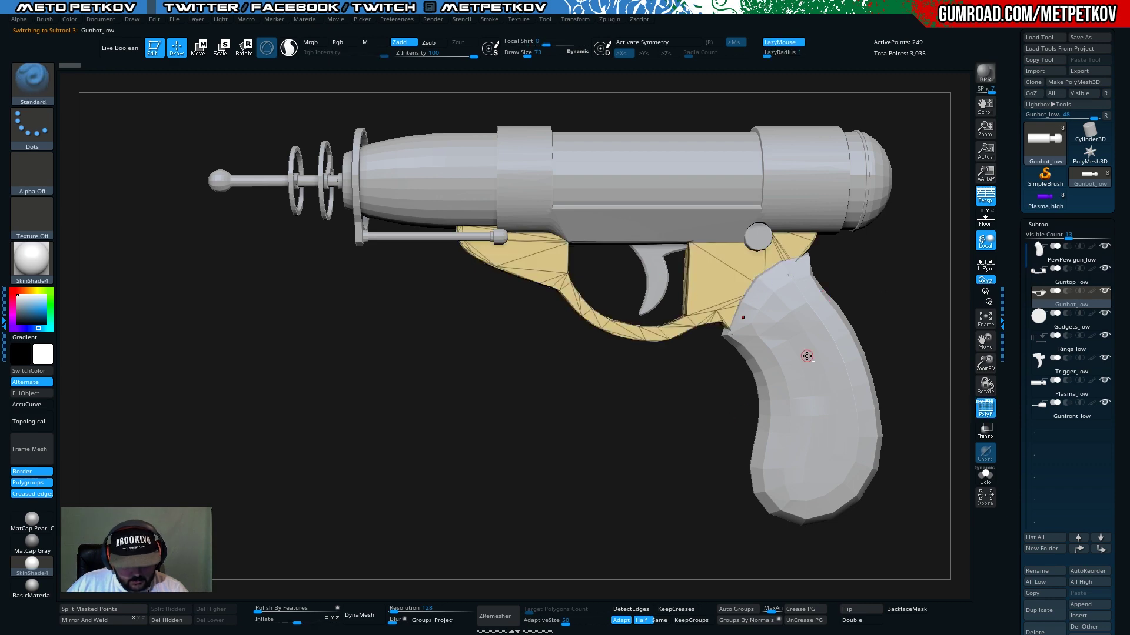
alt+click(807, 357)
drag(923, 327, 782, 283)
key(f)
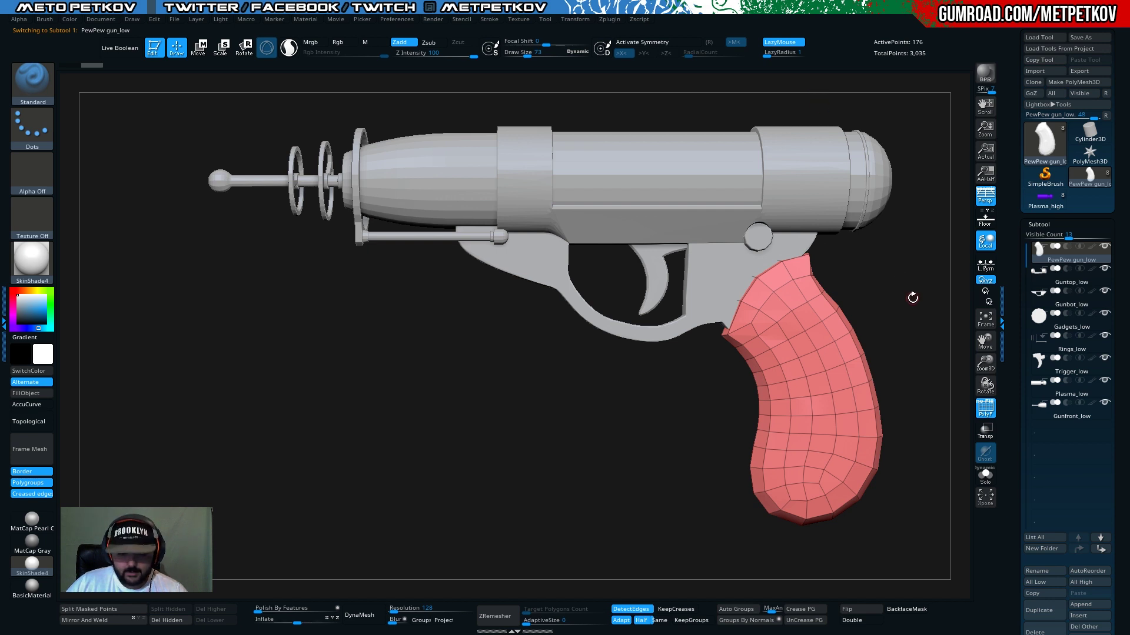
scroll(909, 295, up, 3)
scroll(909, 296, up, 2)
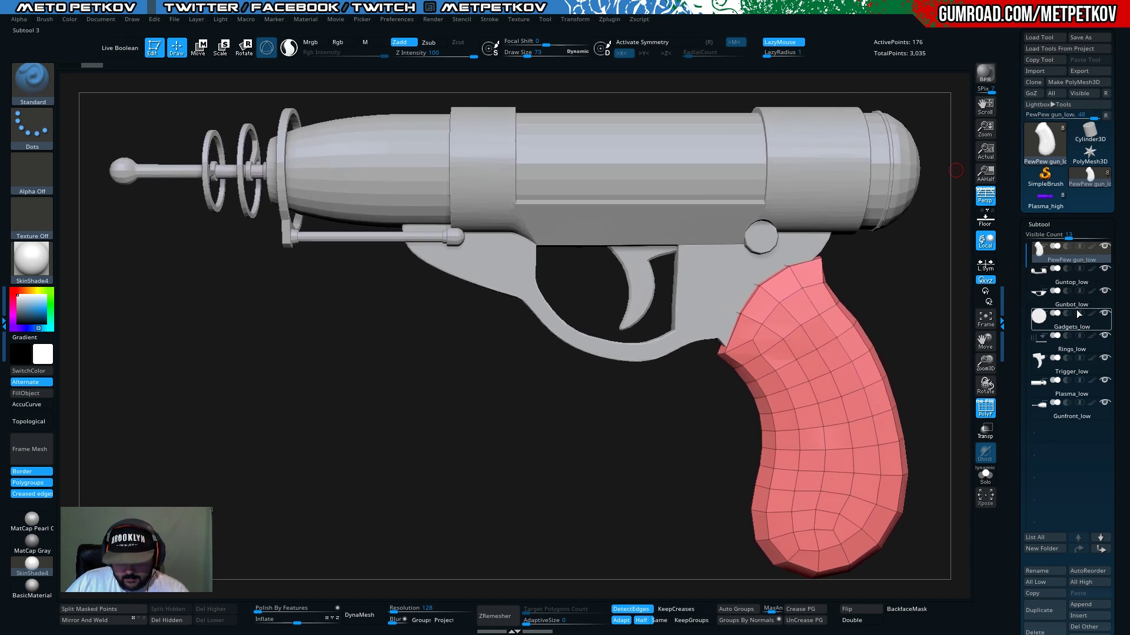
Open the FBX ExportImport plugin for the low-poly gun subtools.
click(610, 19)
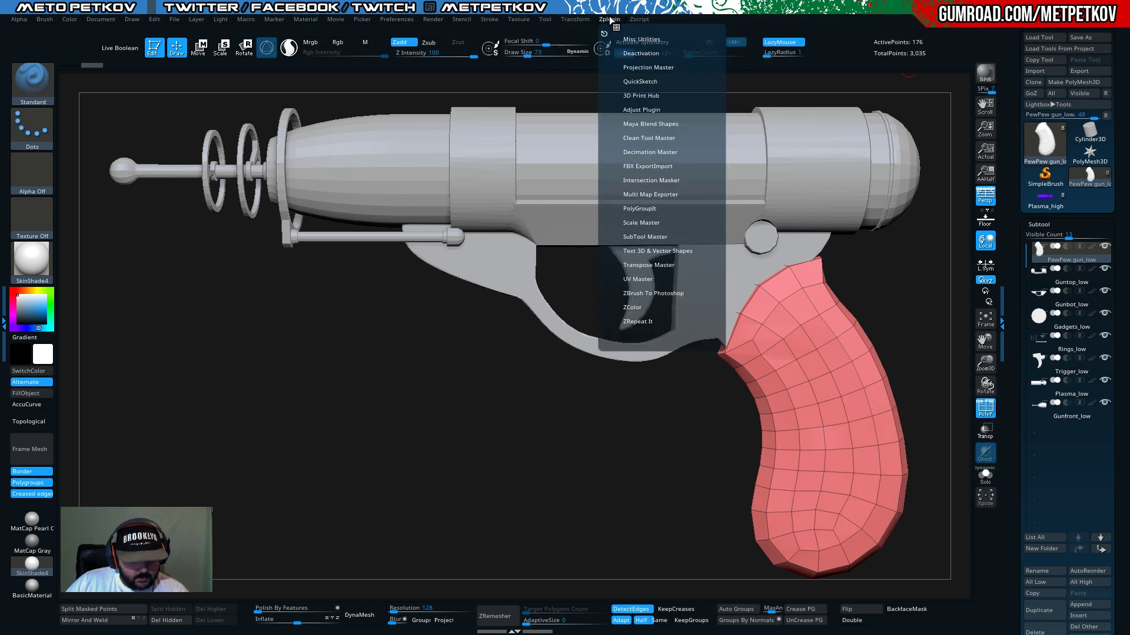
click(644, 167)
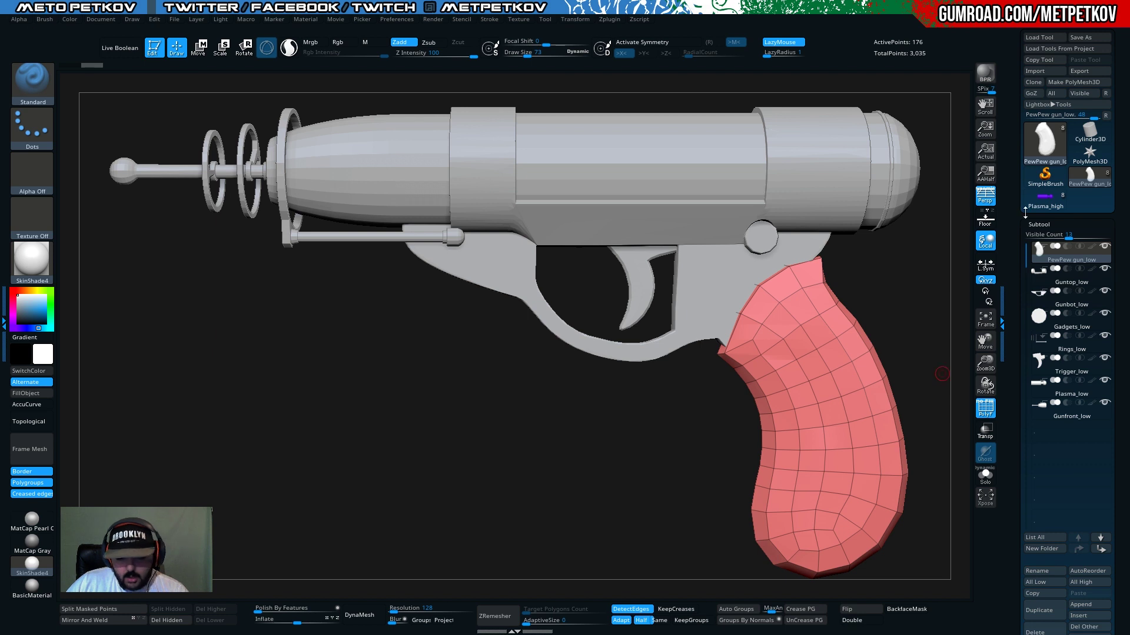
mouse_move(1053, 420)
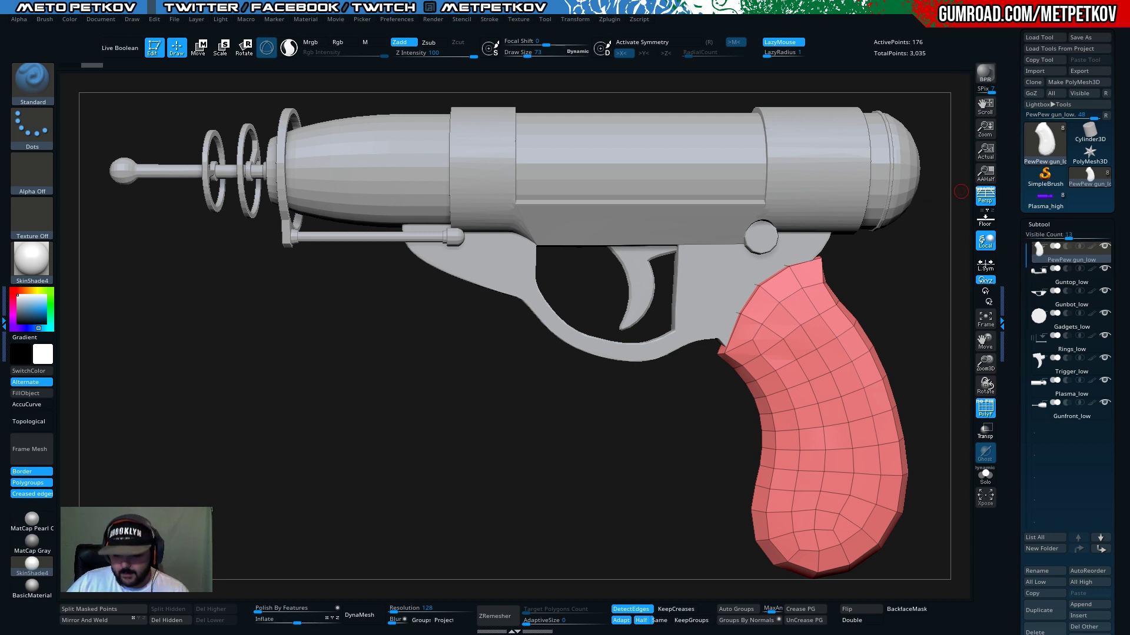
Close ZBrush without saving the project changes and switch to the empty Maya scene.
click(1053, 26)
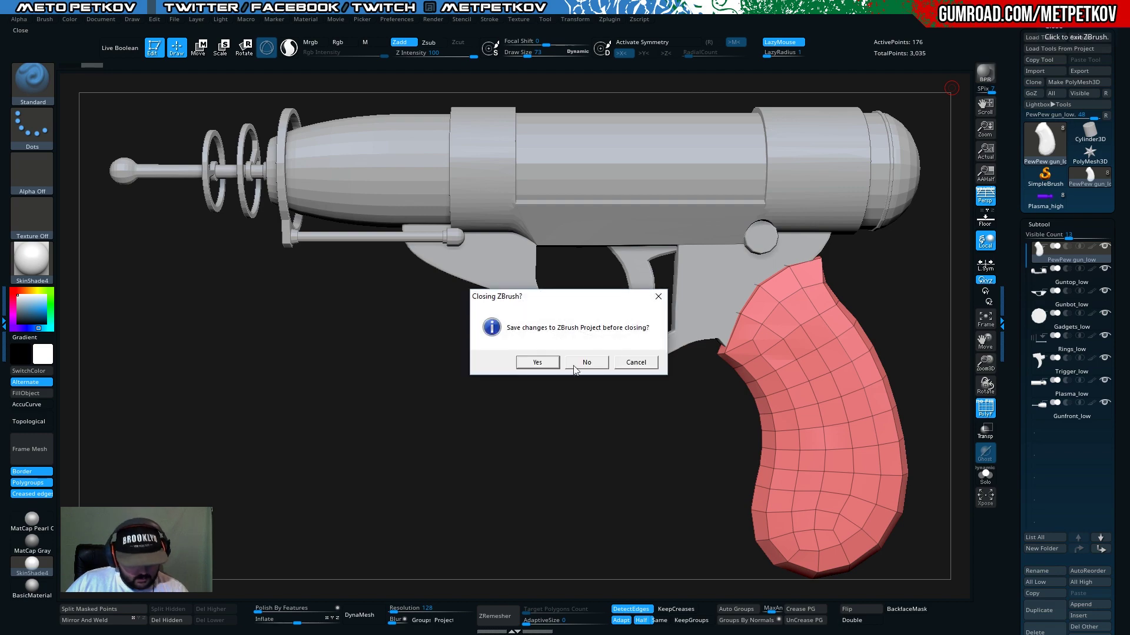
click(584, 365)
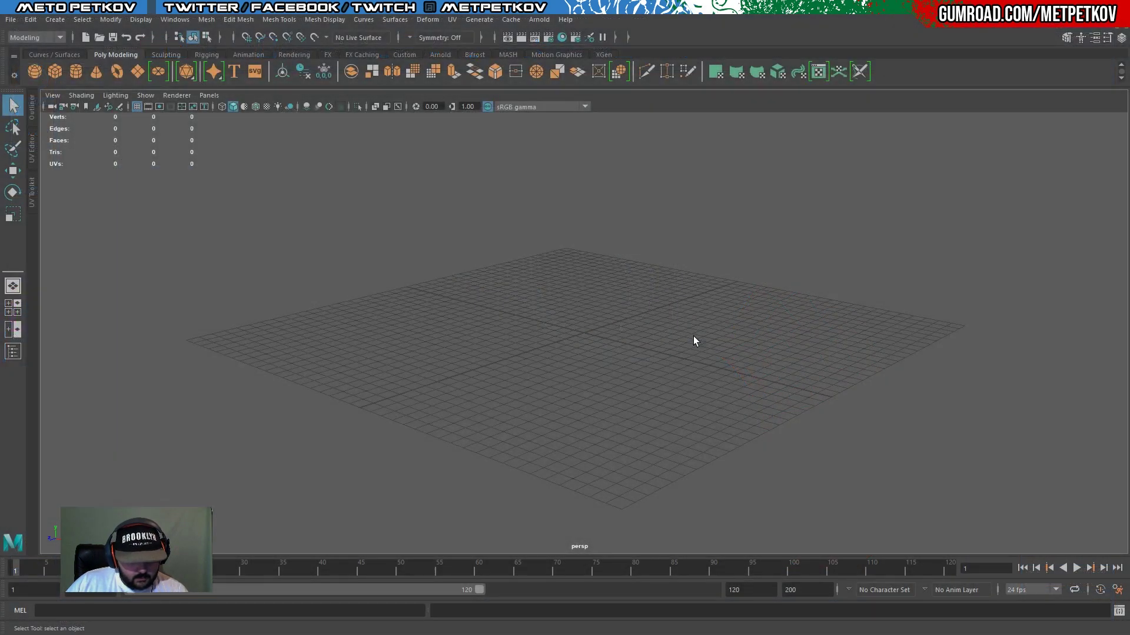
alt+drag(418, 255, 540, 291)
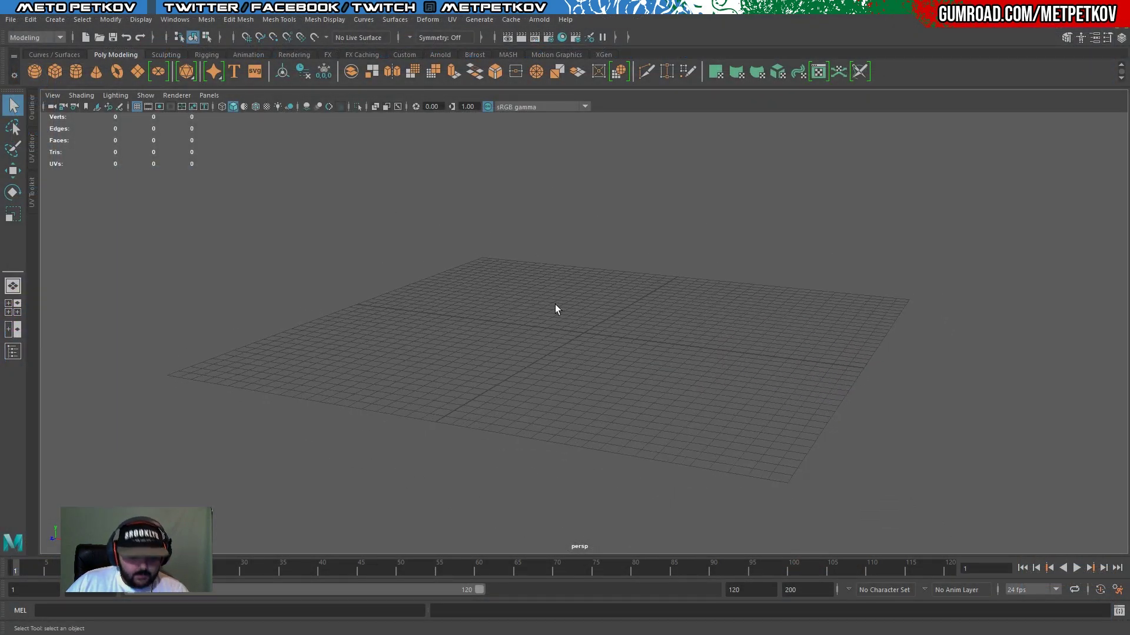
mouse_move(582, 328)
alt+right_down()
mouse_move(582, 234)
mouse_move(601, 336)
alt+right_up()
alt+drag(598, 325, 600, 298)
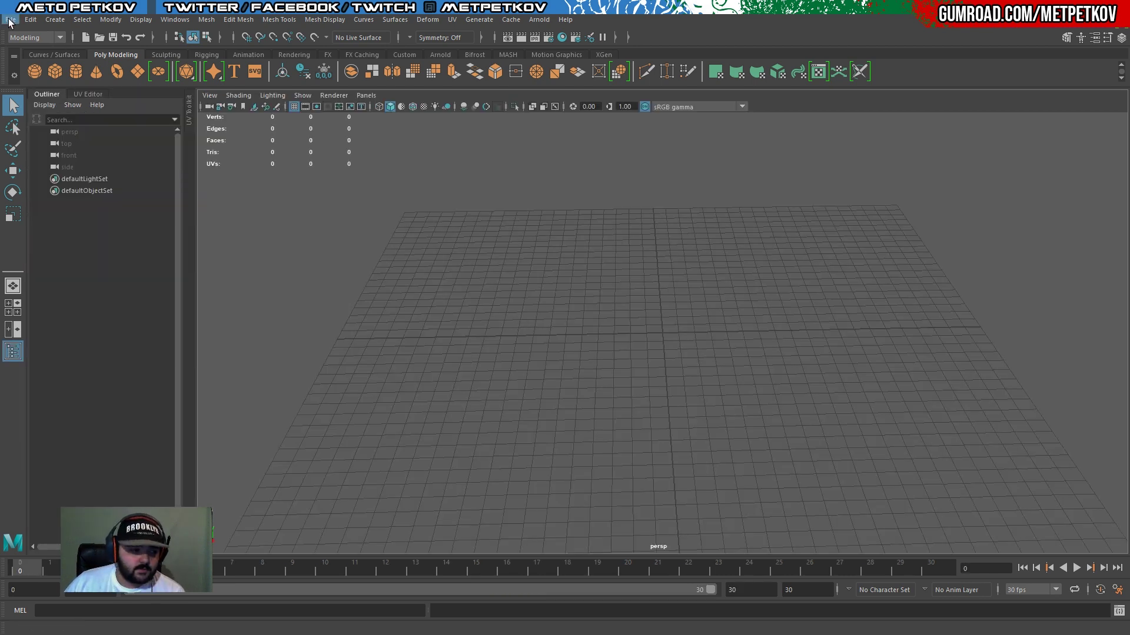
Import ZbrushLowPolyExport.fbx from the PewPewGun folder into the scene and dismiss the import warnings.
click(11, 19)
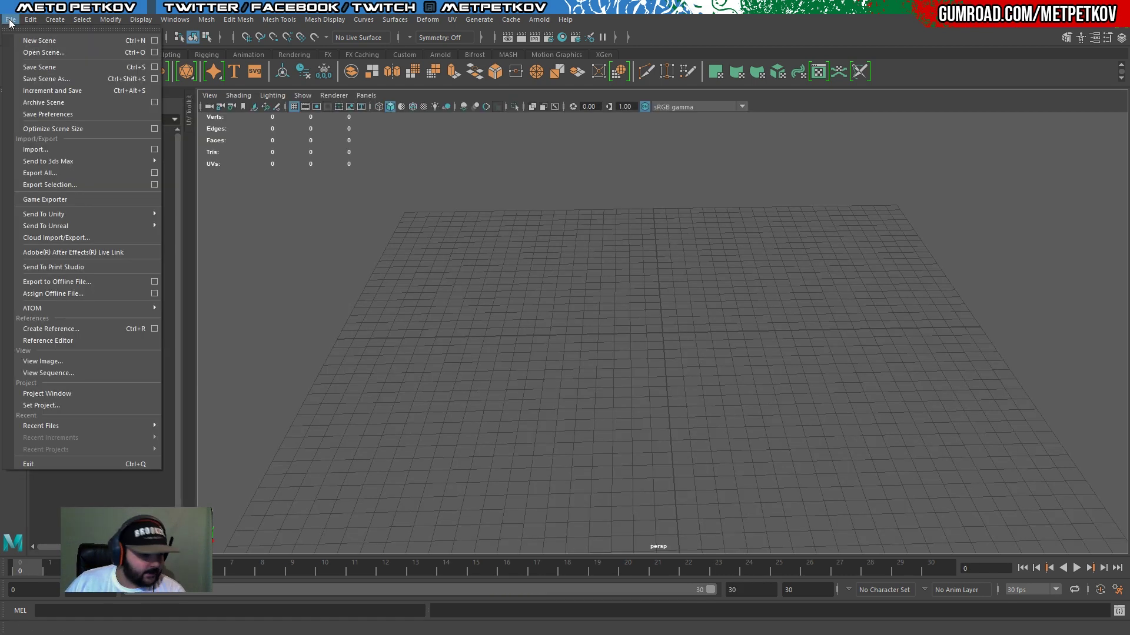
click(66, 148)
drag(1004, 63, 645, 60)
click(706, 165)
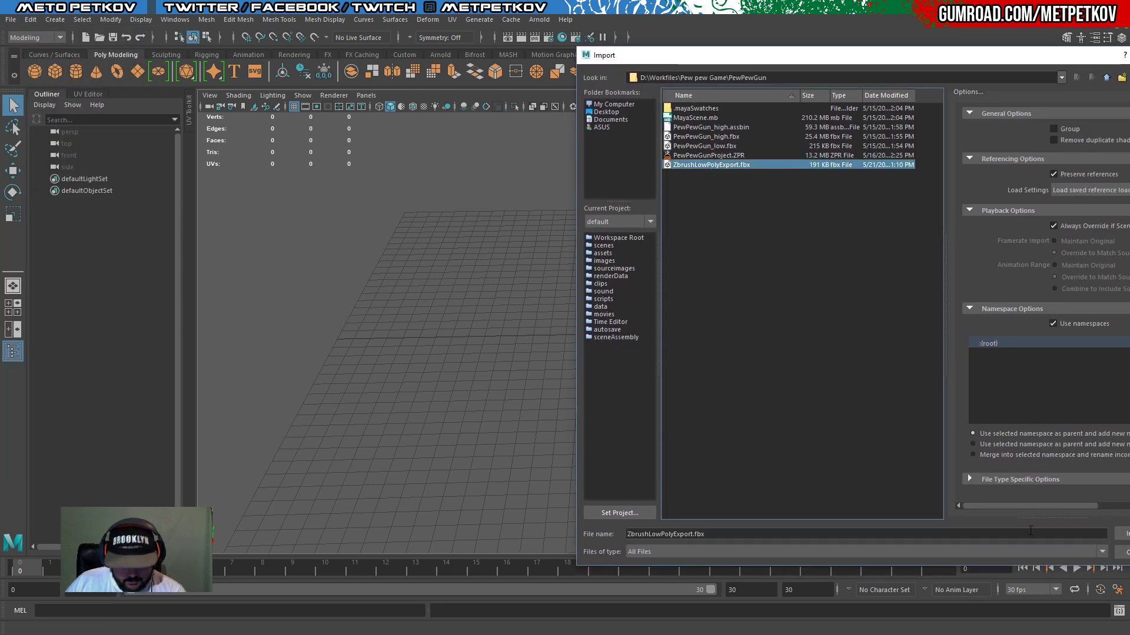
double_click(835, 165)
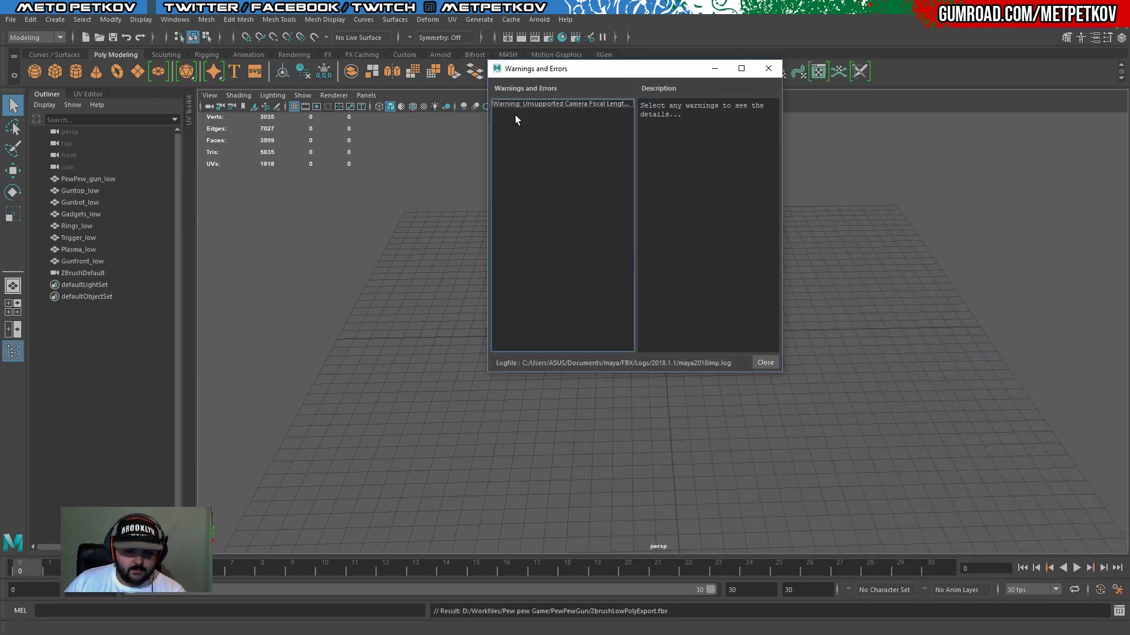
click(766, 361)
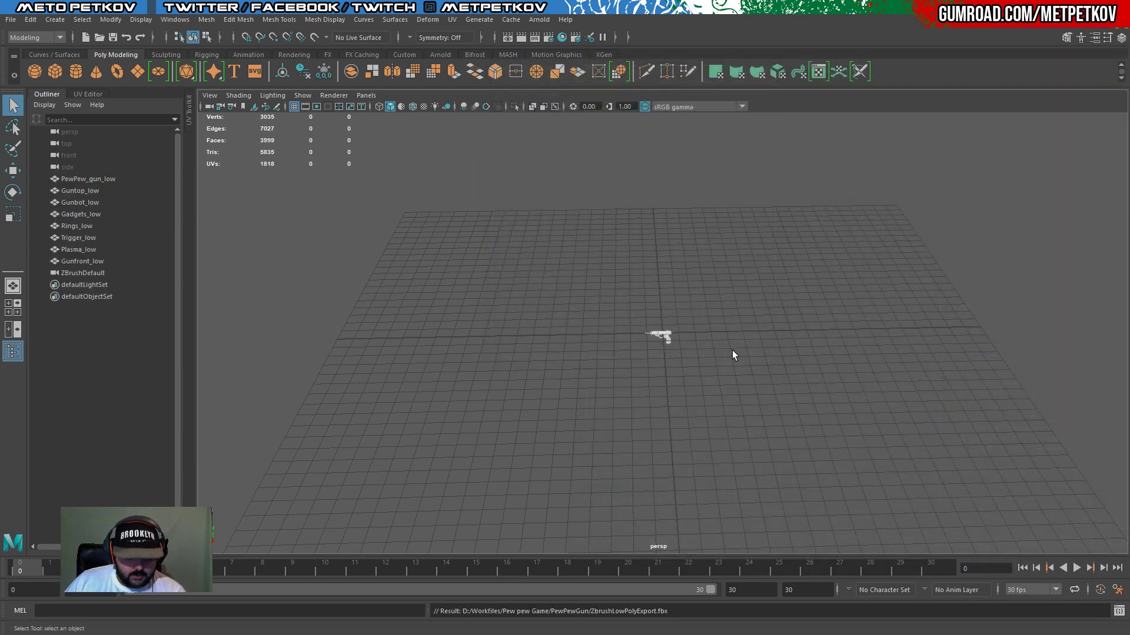
Frame all the imported low-poly gun meshes and examine the model from several distances and angles.
drag(570, 286, 776, 419)
key(f)
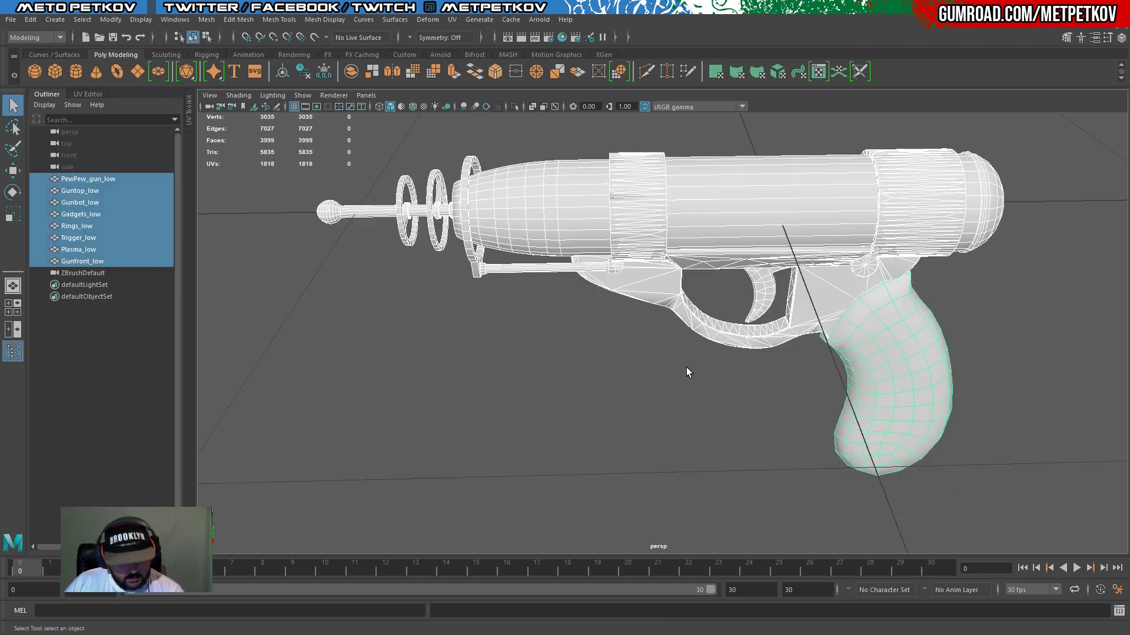
scroll(965, 362, up, 6)
scroll(965, 356, down, 10)
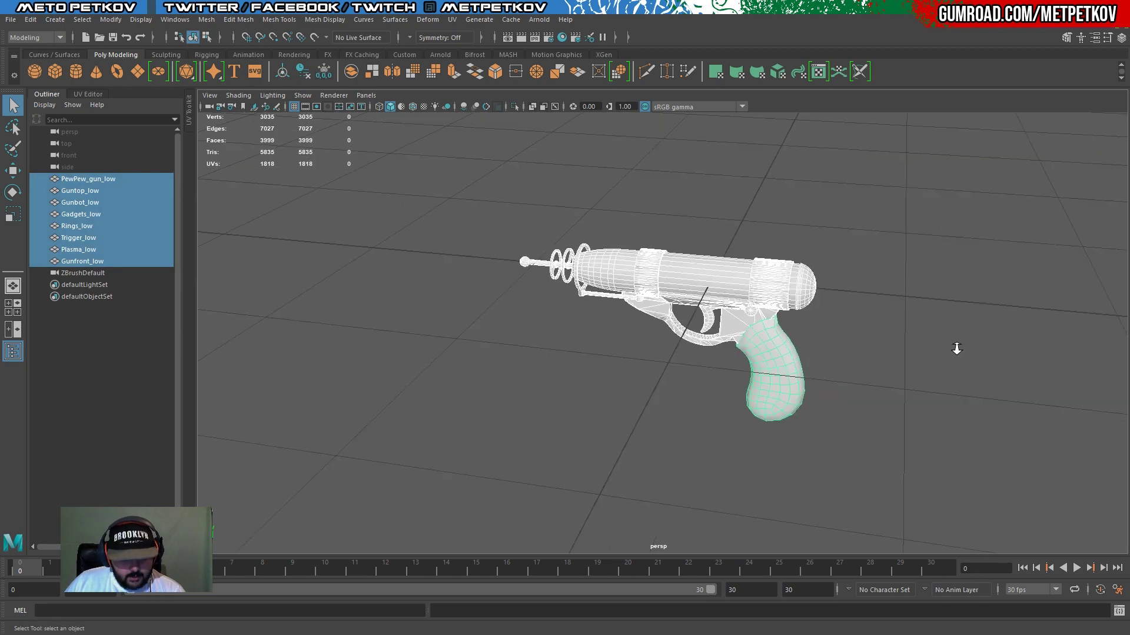
alt+drag(746, 317, 816, 312)
scroll(749, 315, up, 3)
click(563, 284)
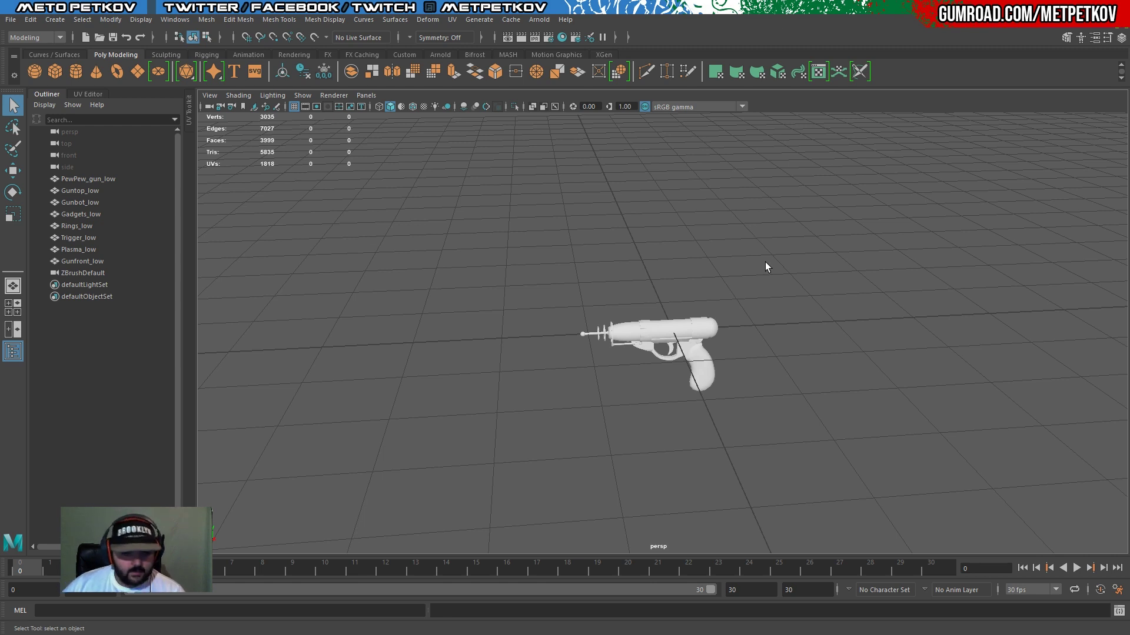
scroll(687, 228, down, 3)
Select each imported mesh from PewPew_gun_low through Gunfront_low in turn to check which gun part it is.
click(86, 179)
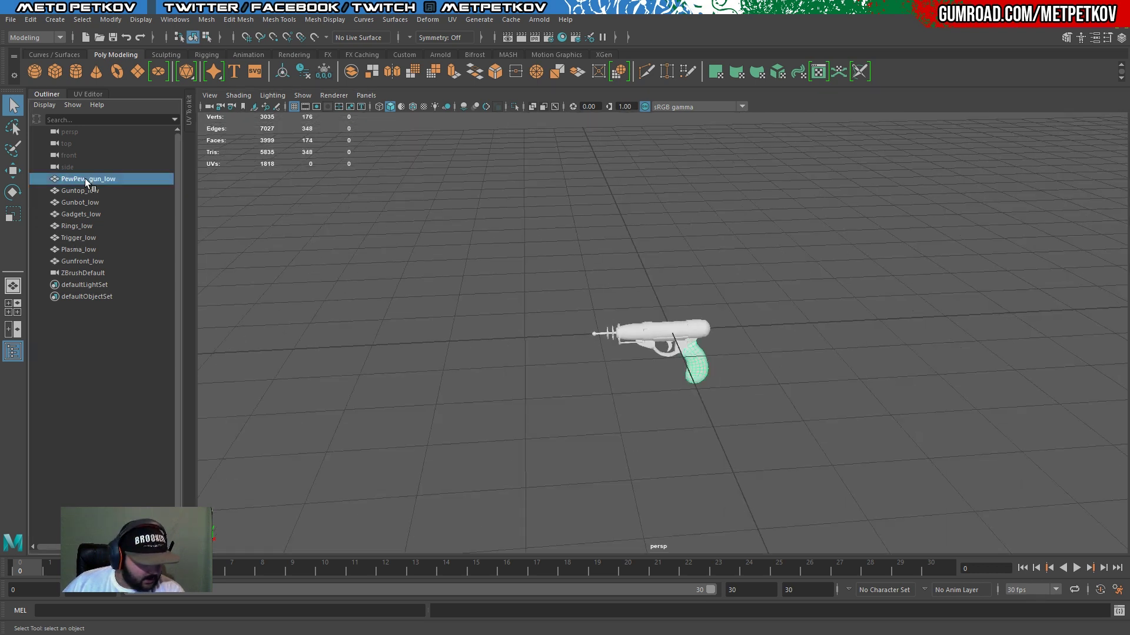
click(87, 191)
click(87, 203)
click(87, 215)
click(87, 226)
click(86, 236)
click(87, 249)
click(89, 261)
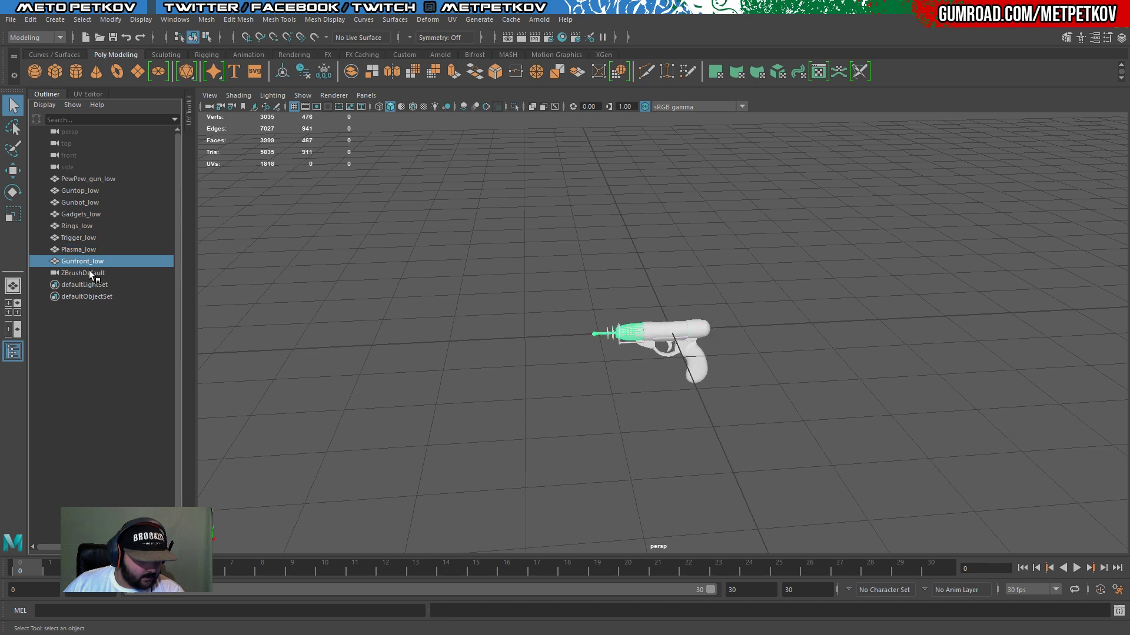
Delete the imported ZBrushDefault camera from the scene.
click(89, 274)
key(Delete)
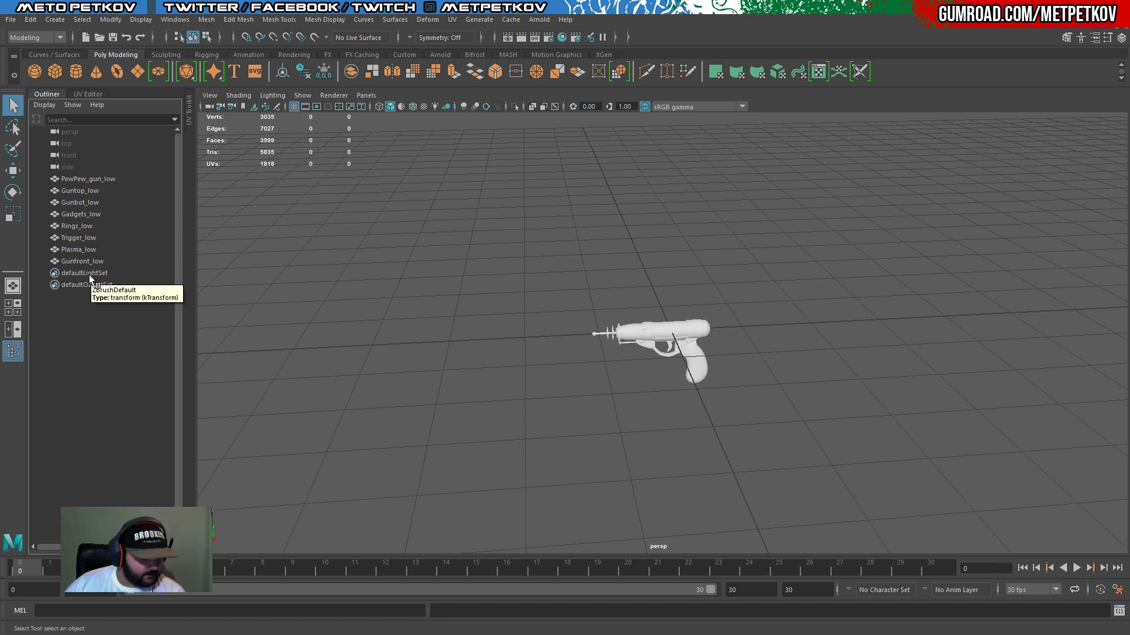
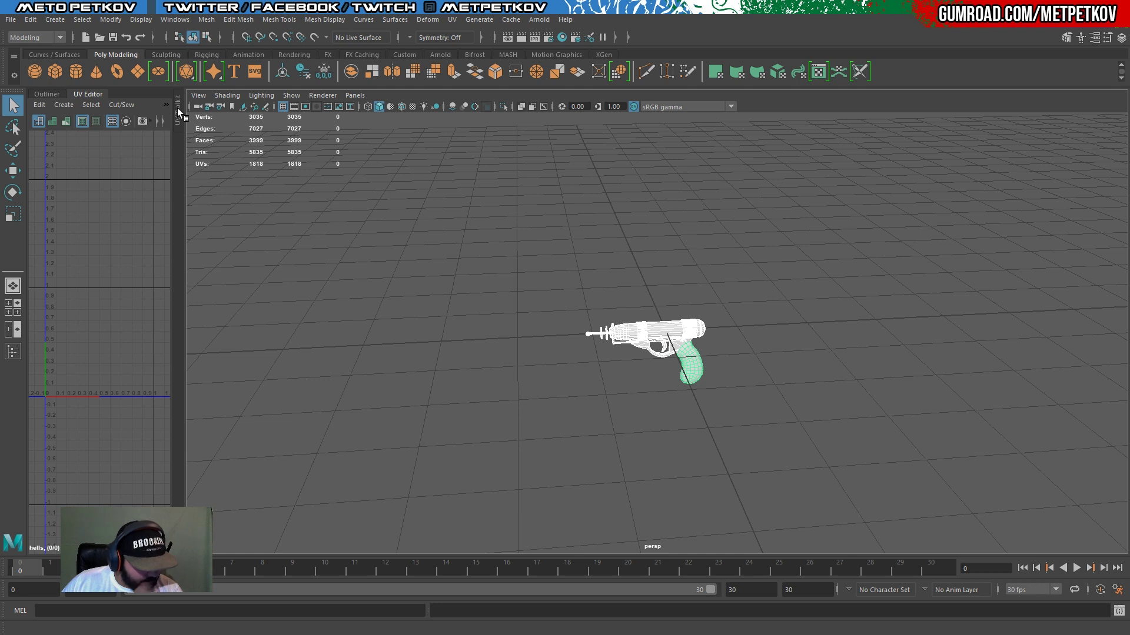
Show the UV Toolkit beside the UV Editor and resize both so the 3D view still shows the gun.
click(178, 108)
drag(172, 217, 553, 261)
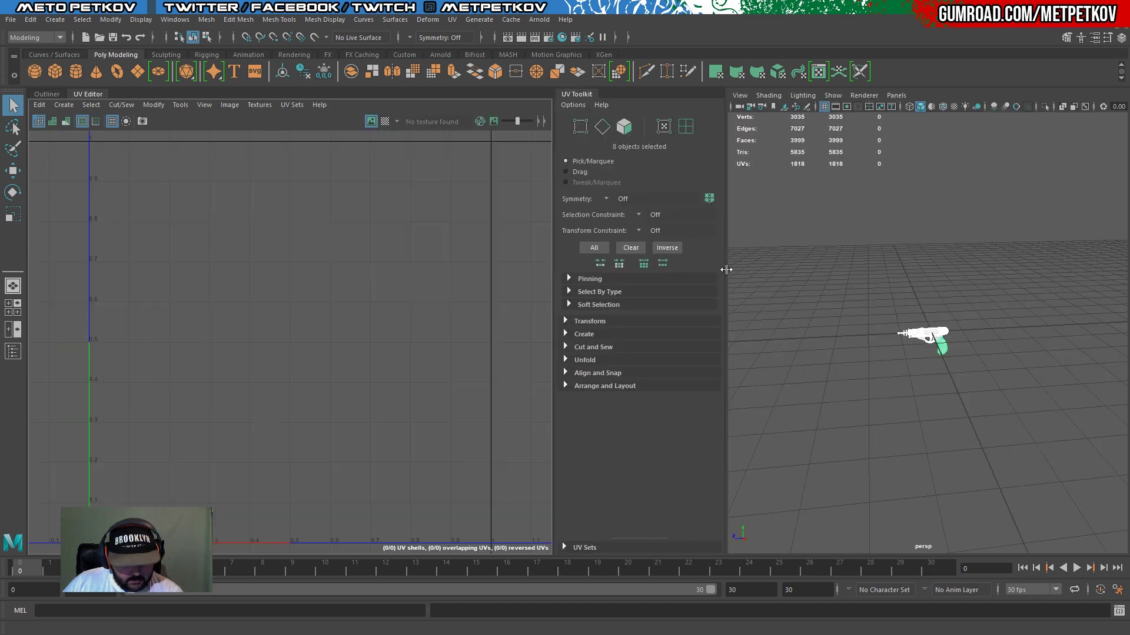
drag(725, 274, 642, 281)
alt+drag(984, 305, 792, 192)
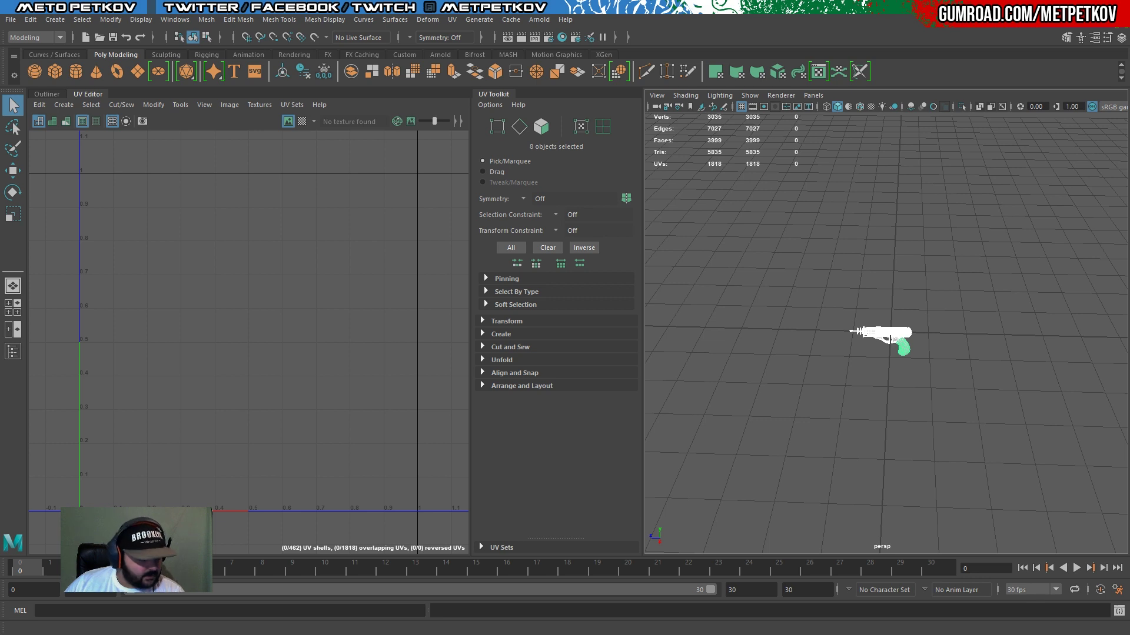
Open the scene MayaScene.mb from the PewPewGun folder without saving the current scene.
click(10, 19)
click(36, 53)
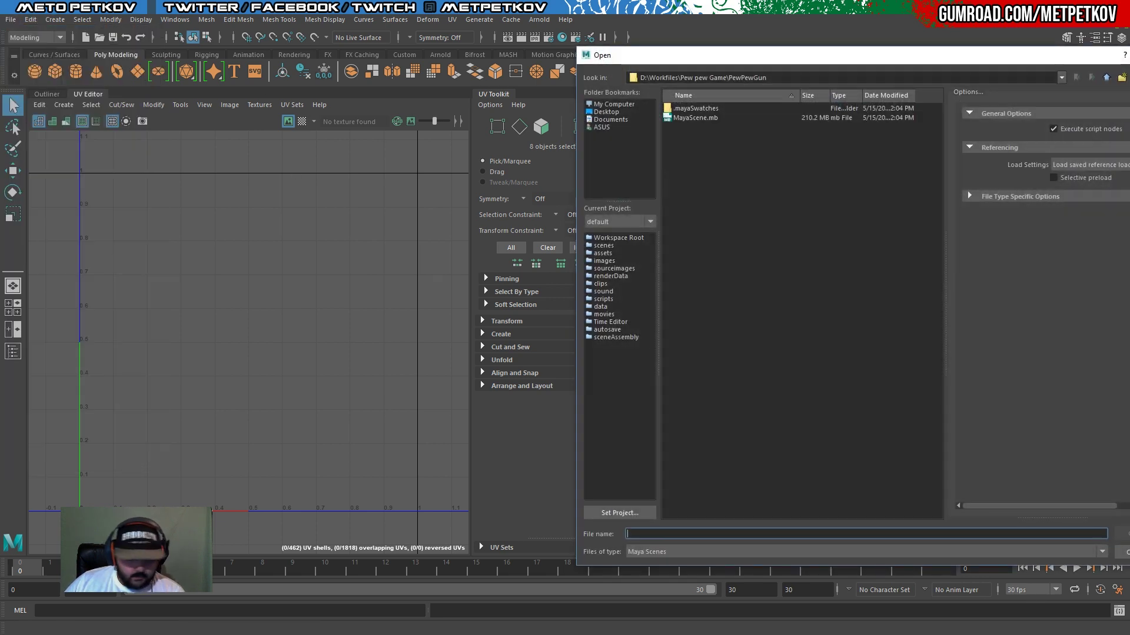
click(676, 119)
double_click(677, 119)
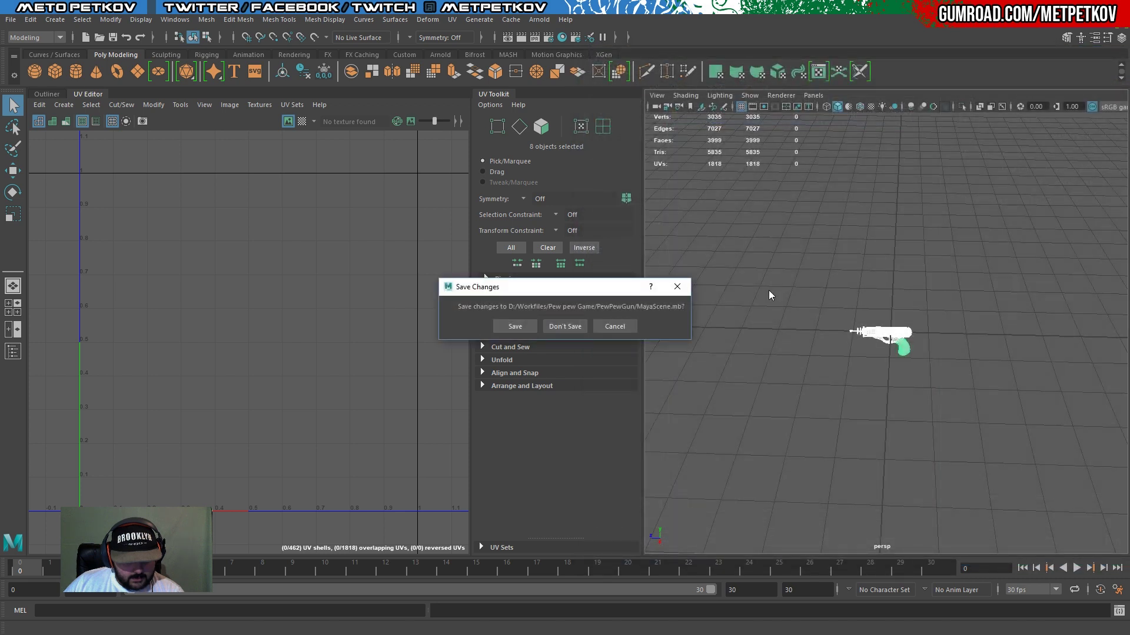
click(561, 329)
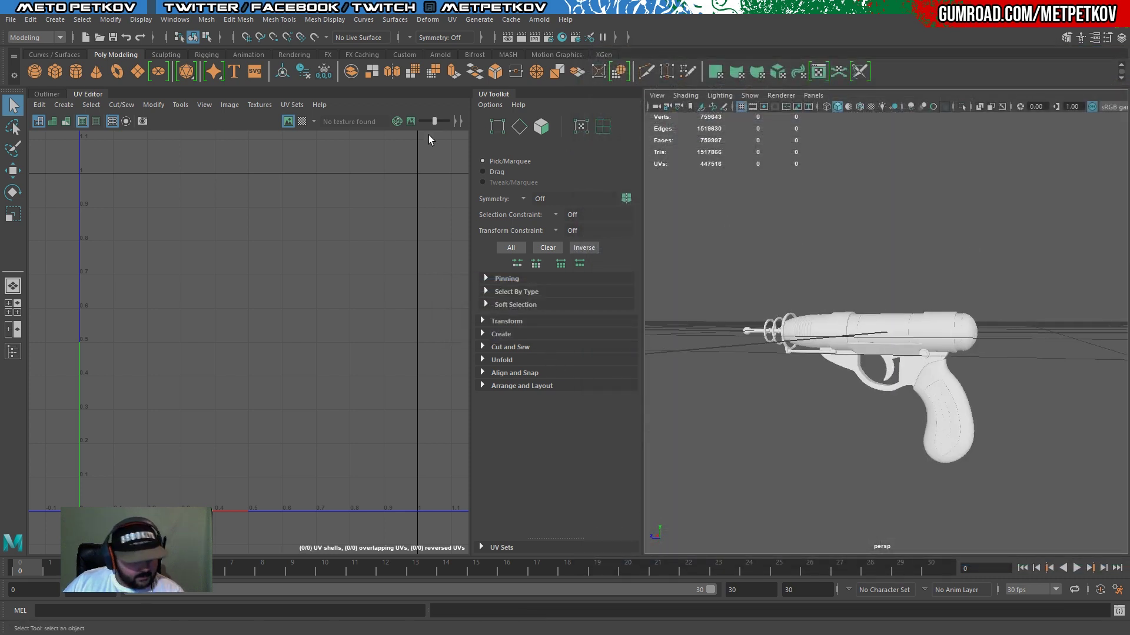
Expand the Pewgun_high and Pewgun_low groups in the Outliner and review the meshes they contain.
click(41, 93)
click(44, 191)
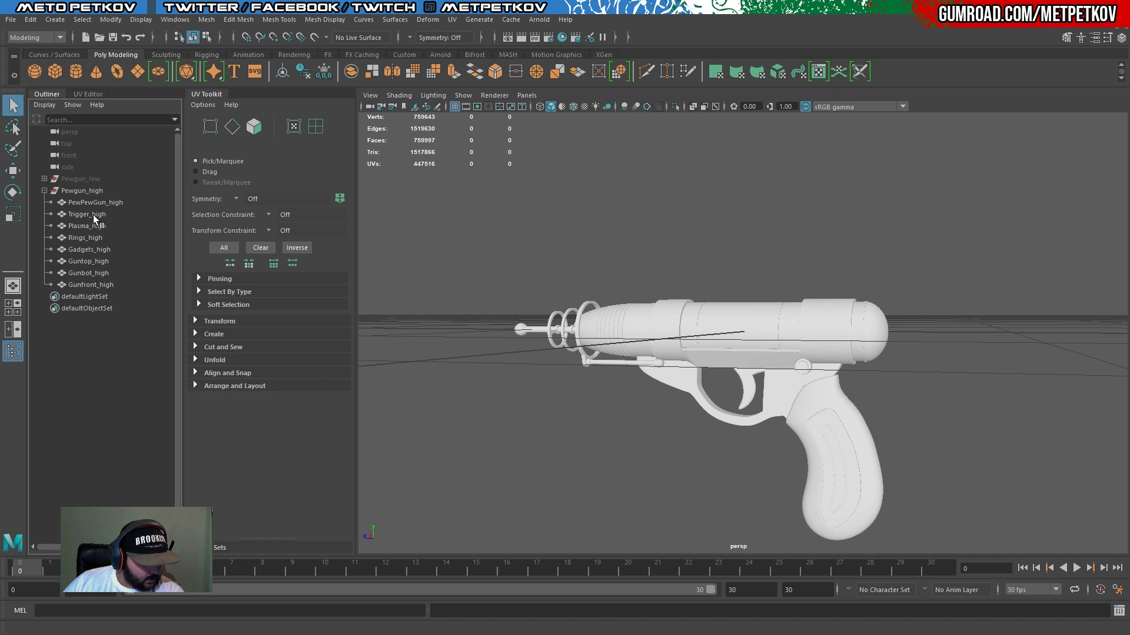
click(79, 192)
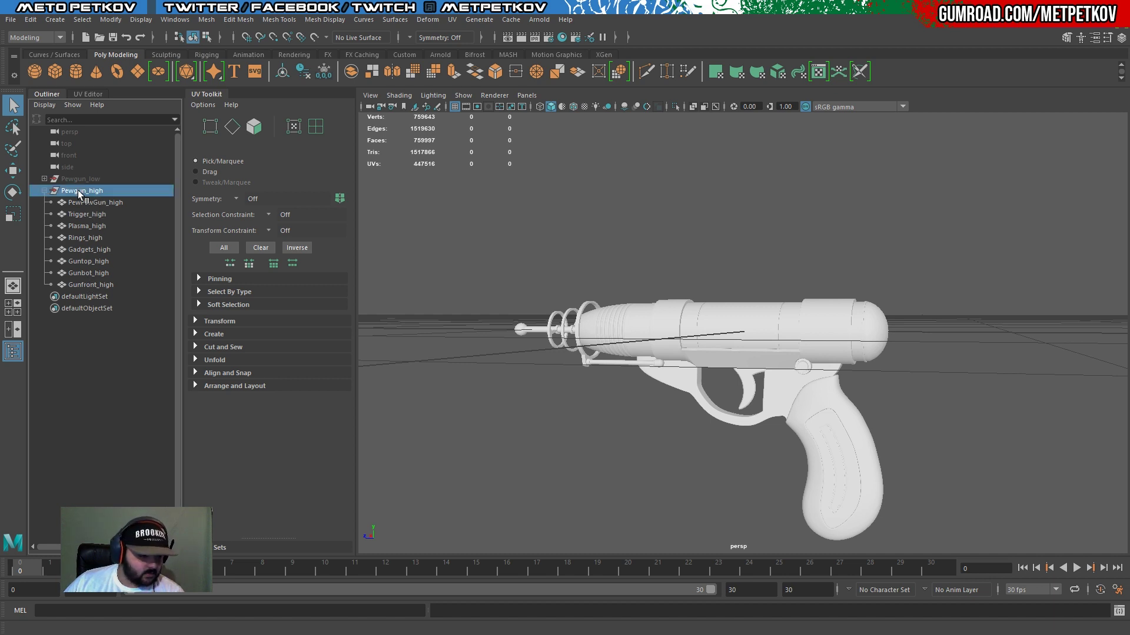
click(44, 179)
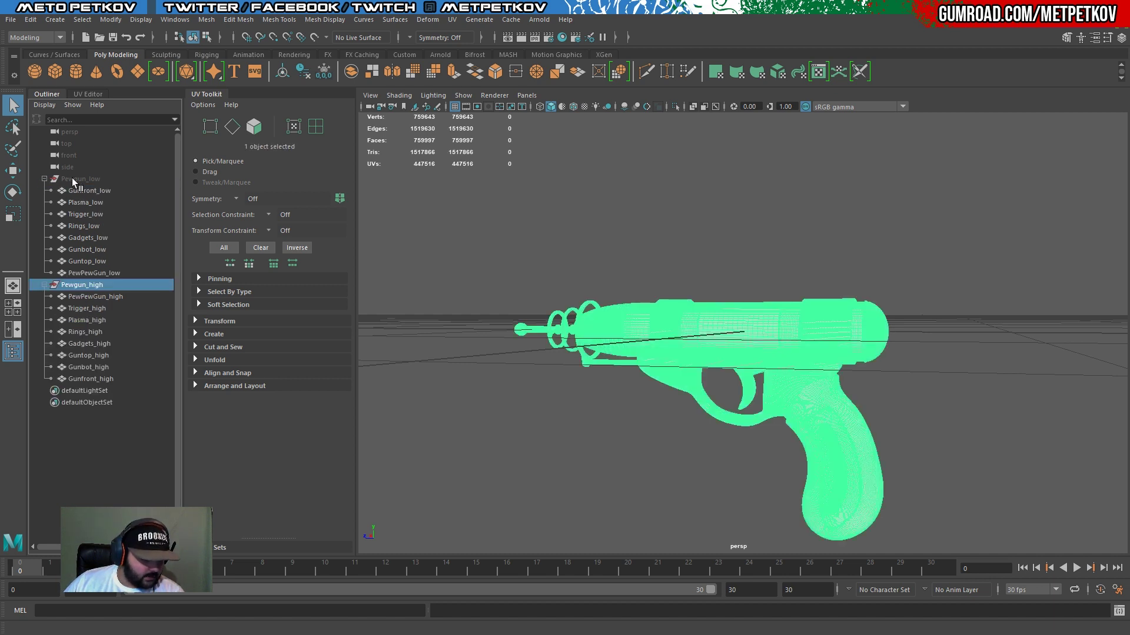
click(75, 191)
click(94, 273)
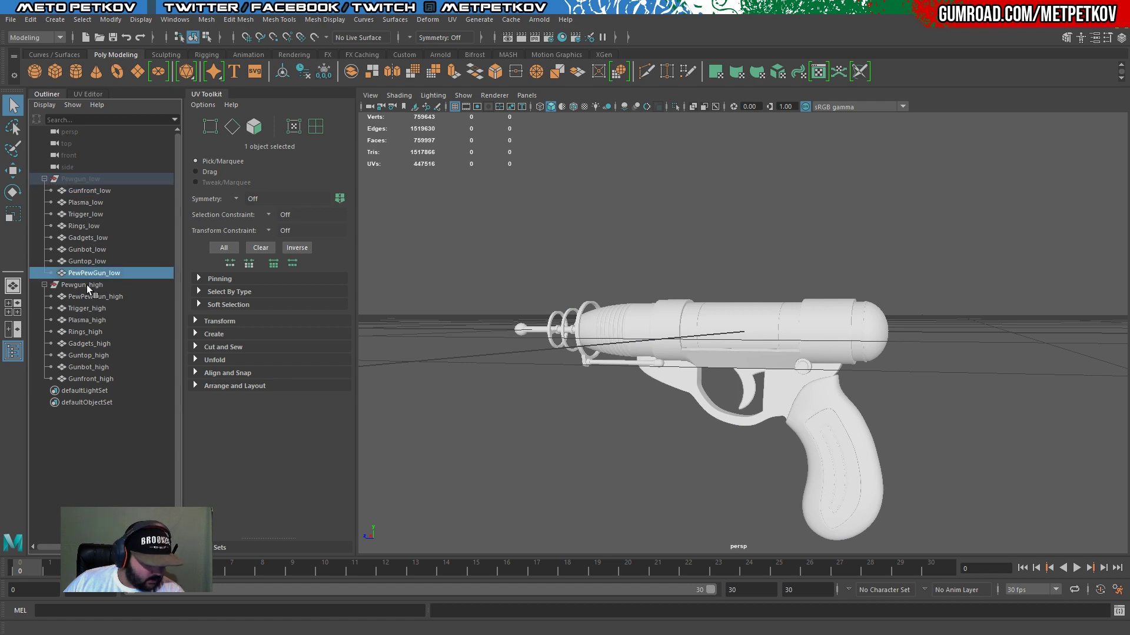
Hide the Pewgun_high group and make the Pewgun_low group visible in the 3D view.
click(88, 286)
key(ctrl+h)
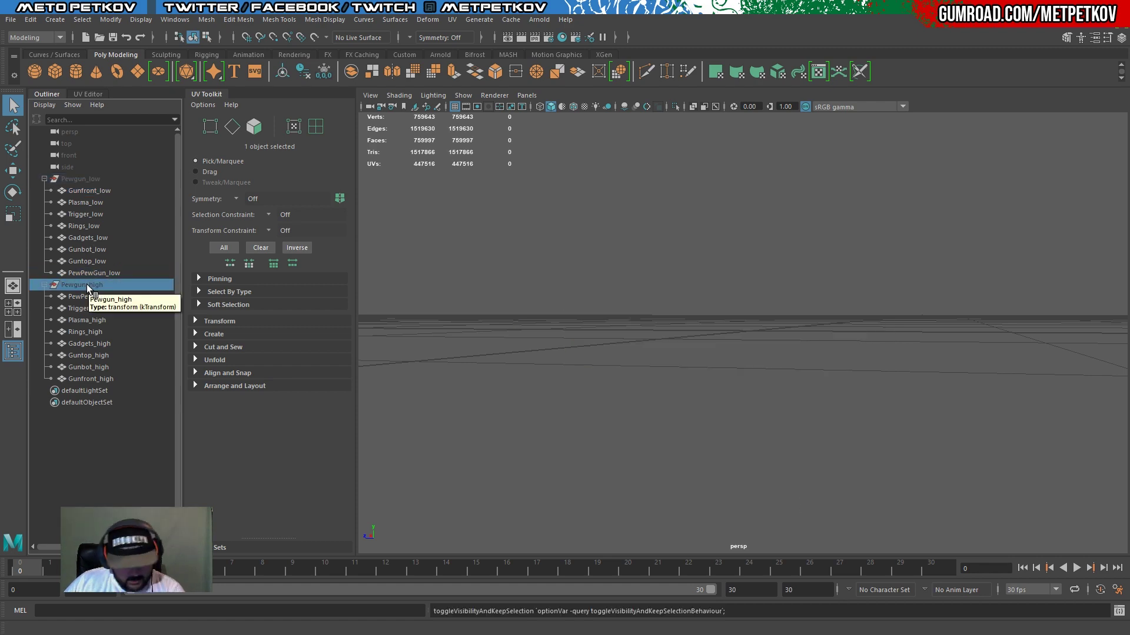
click(83, 180)
key(ctrl+h)
scroll(659, 235, down, 10)
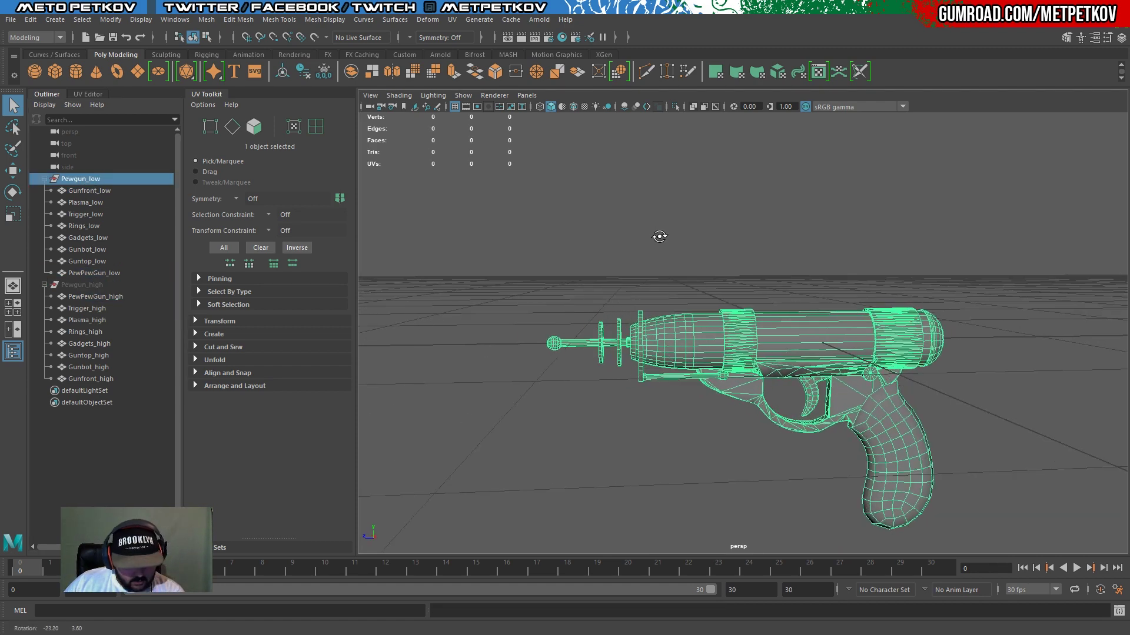
Select all eight meshes in the Pewgun_low group and examine their combined UV layout in the UV Editor.
drag(644, 262, 954, 480)
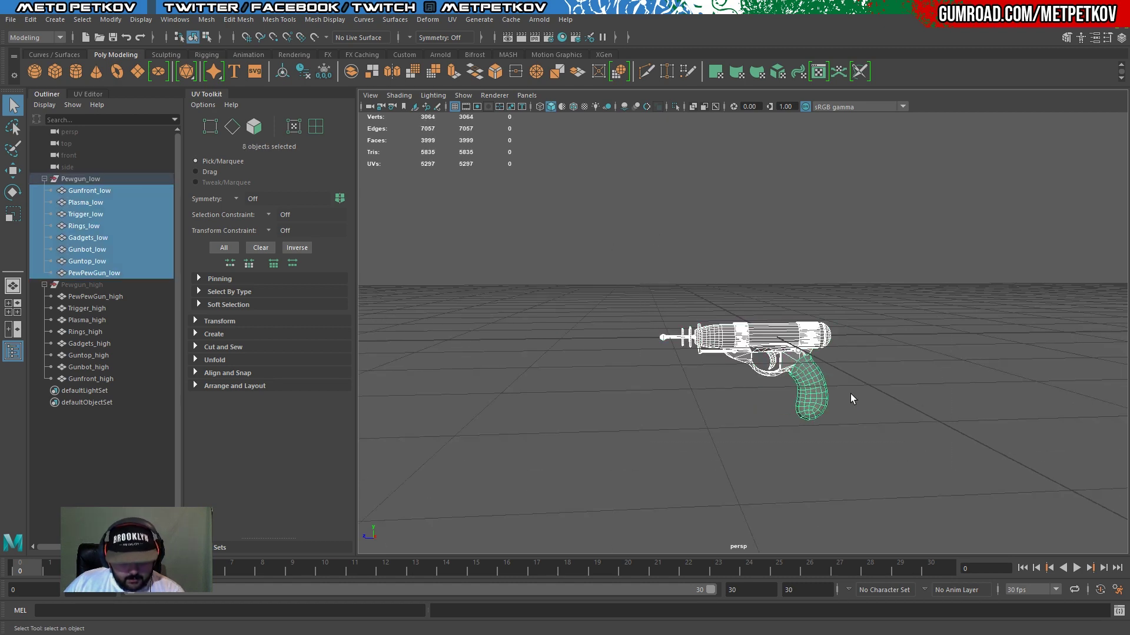
scroll(748, 336, up, 5)
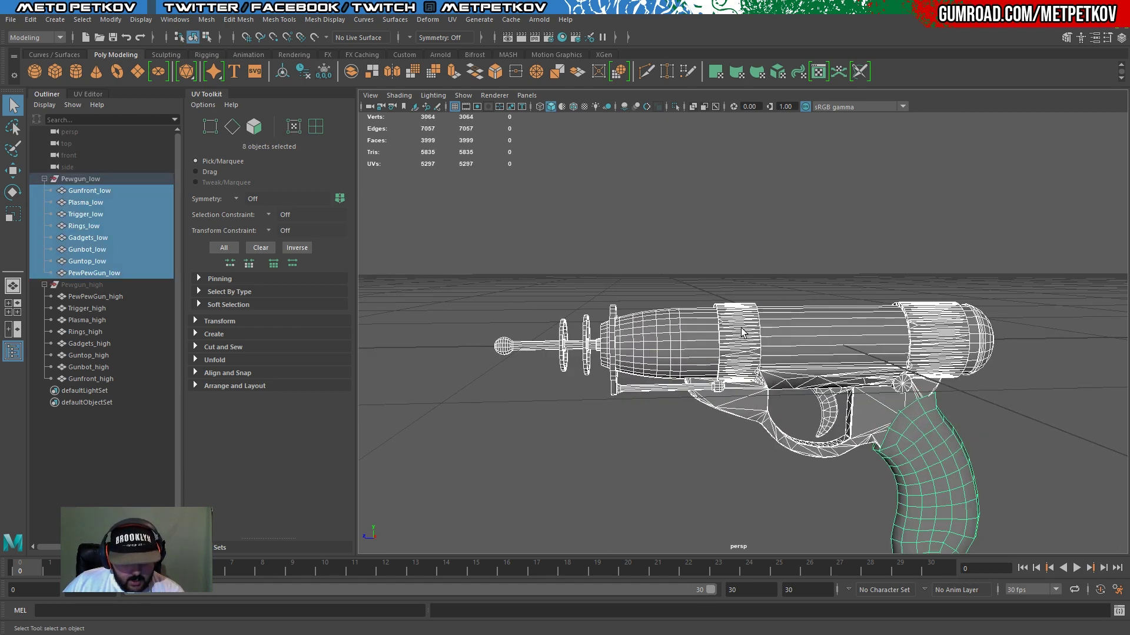
scroll(749, 337, down, 2)
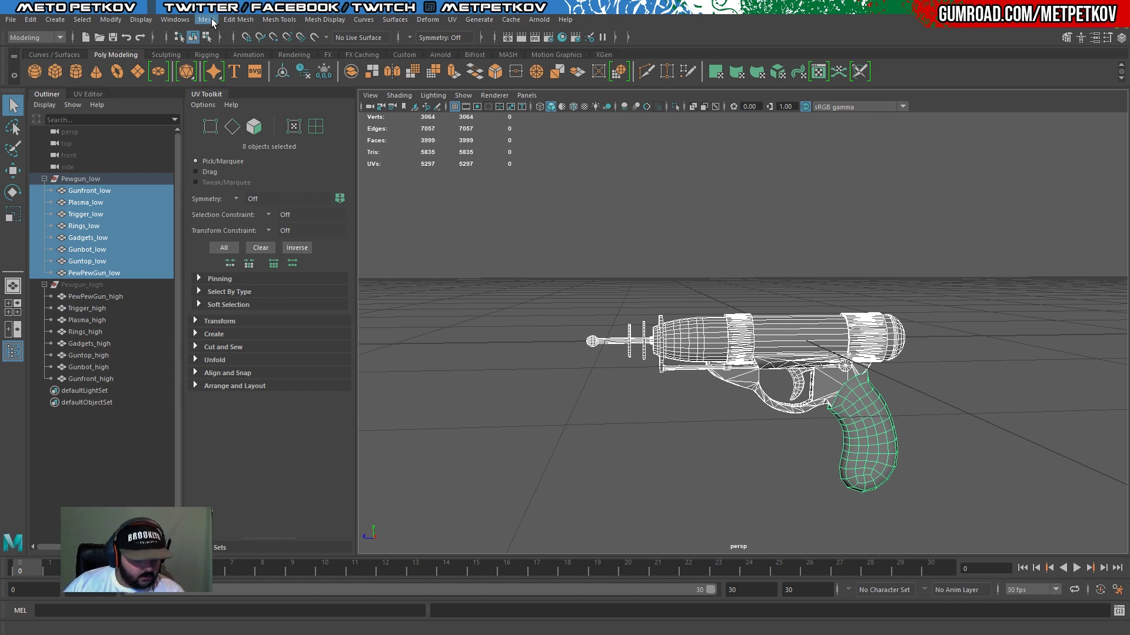
click(88, 95)
scroll(750, 210, down, 3)
drag(751, 210, 989, 432)
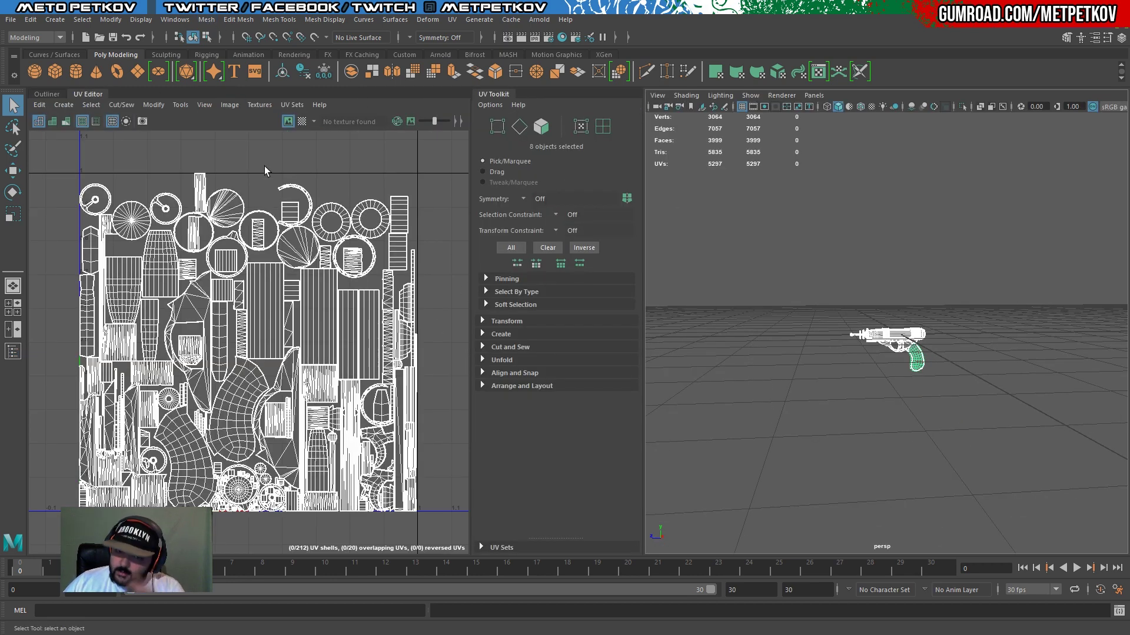
scroll(922, 303, up, 5)
scroll(921, 282, down, 3)
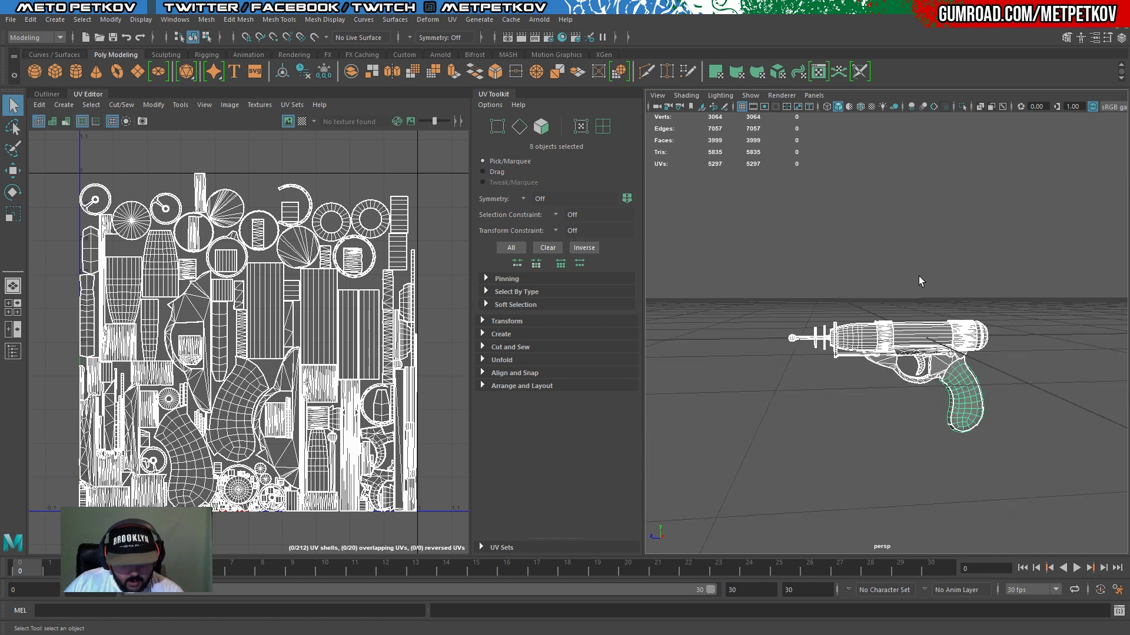
scroll(894, 263, up, 1)
Collapse the UV Editor and UV Toolkit, and show the Outliner again beside a larger 3D view.
click(85, 95)
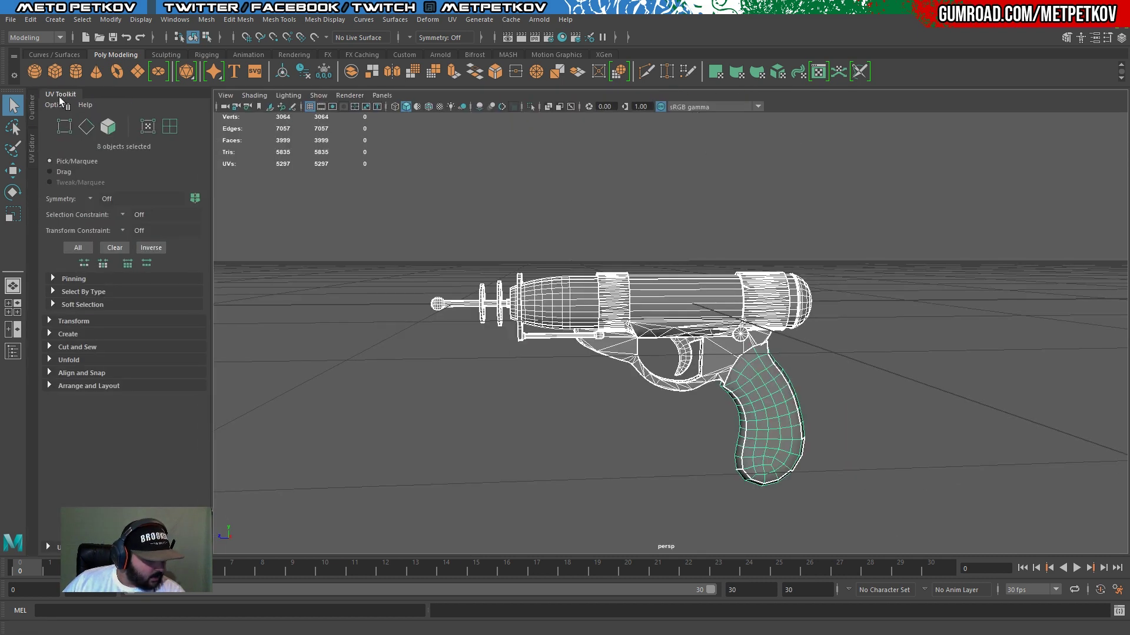
click(61, 95)
click(32, 108)
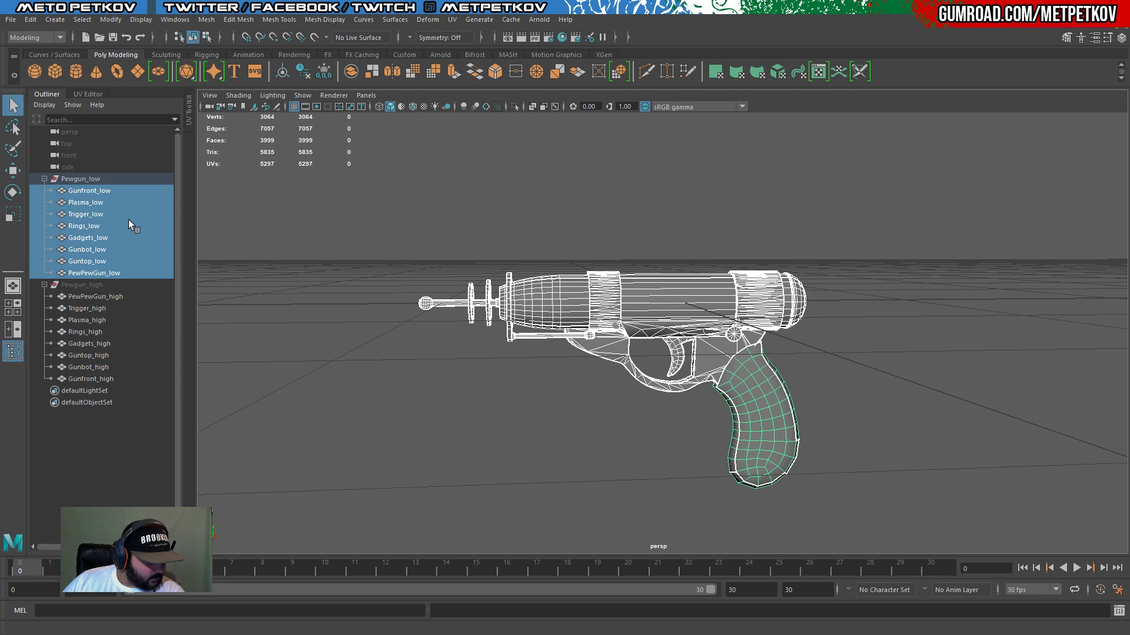
Select the collapsed Pewgun_low group and review the FBX geometry options for exporting the selection, leaving without exporting.
click(44, 179)
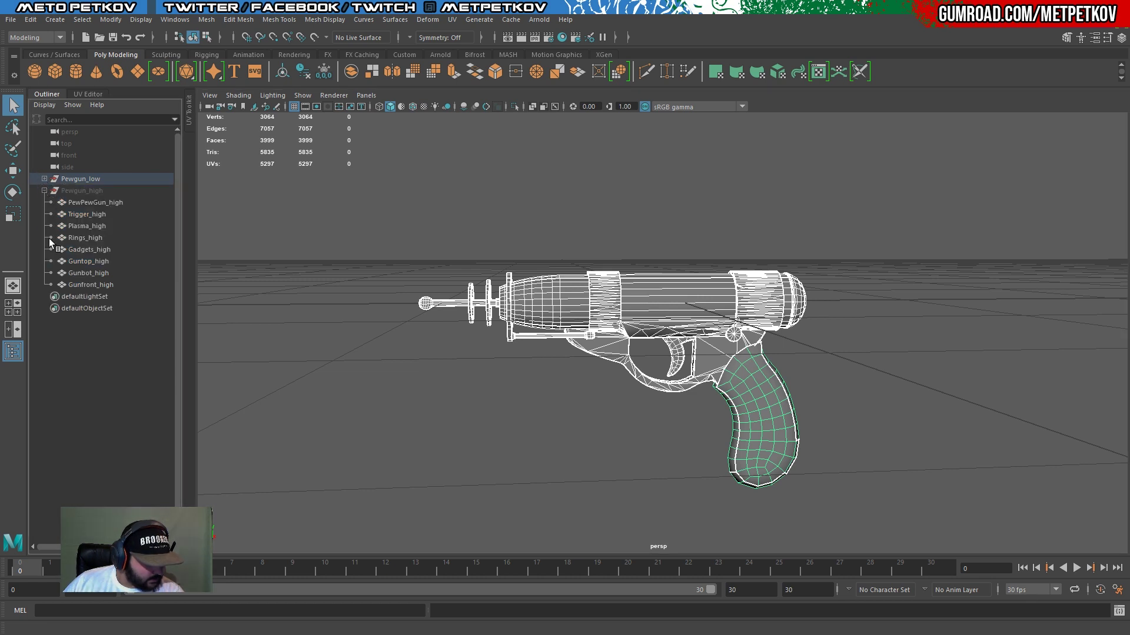
click(371, 405)
click(76, 179)
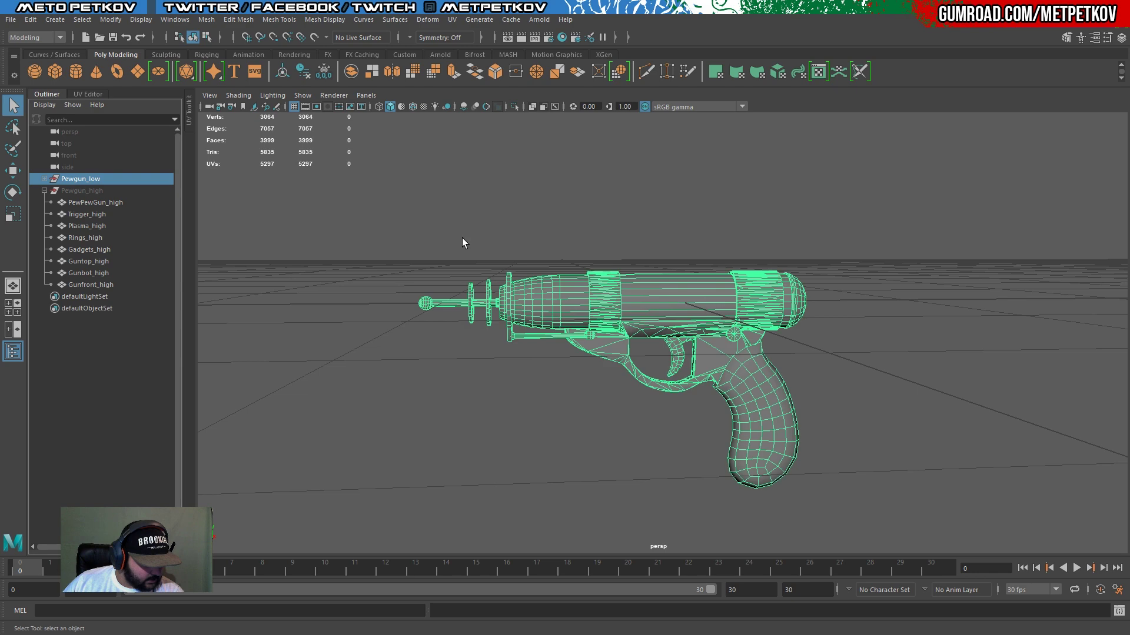
click(14, 20)
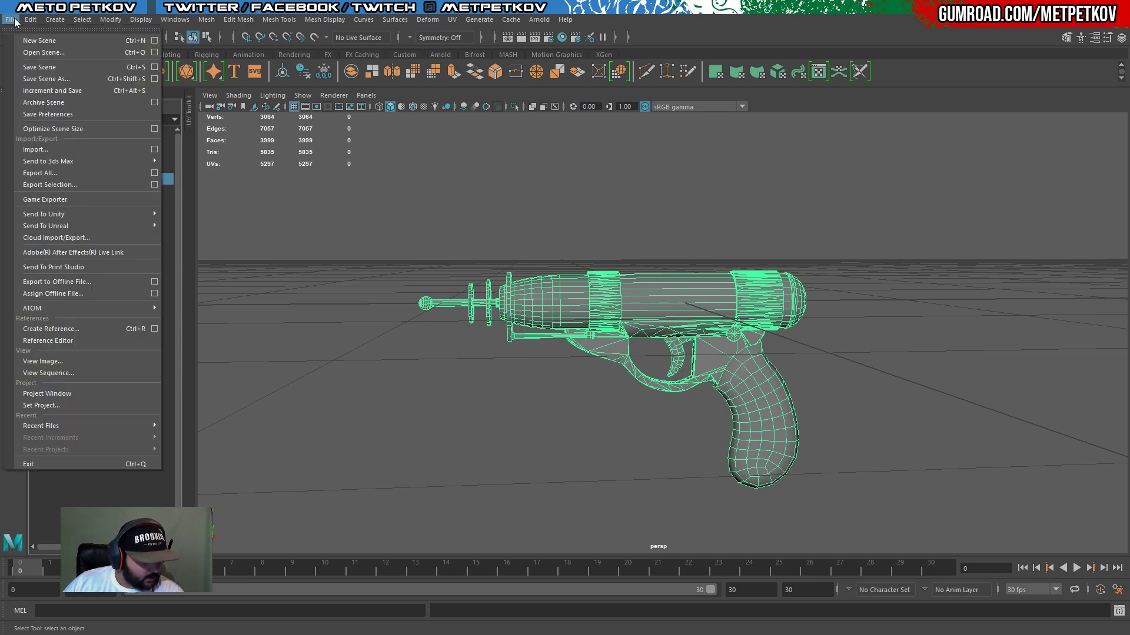
click(79, 186)
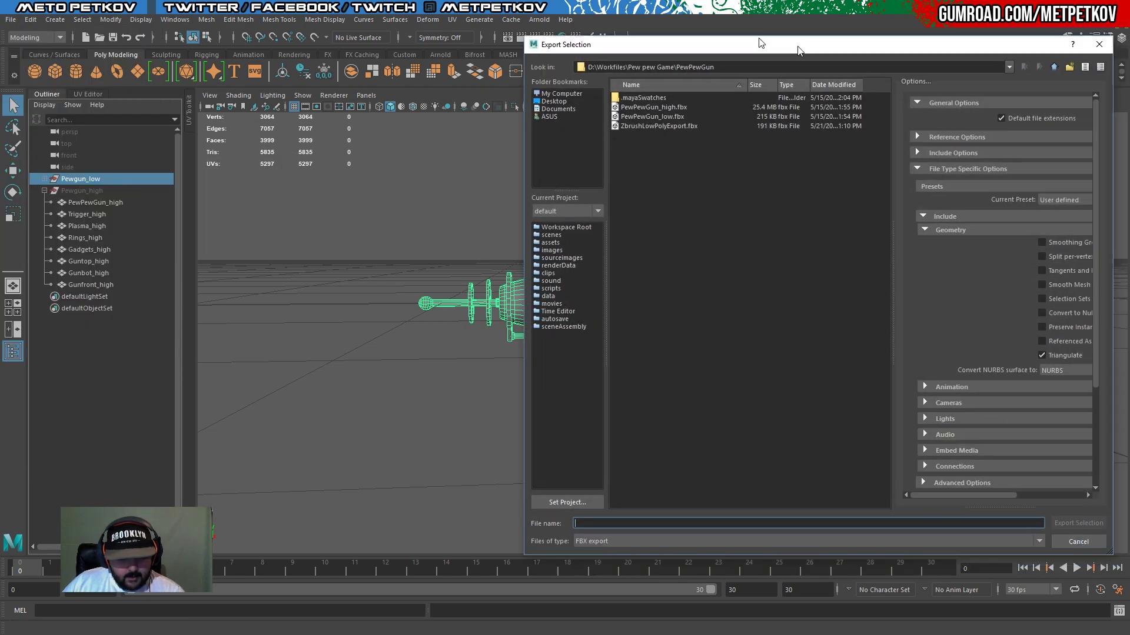
drag(799, 50, 677, 46)
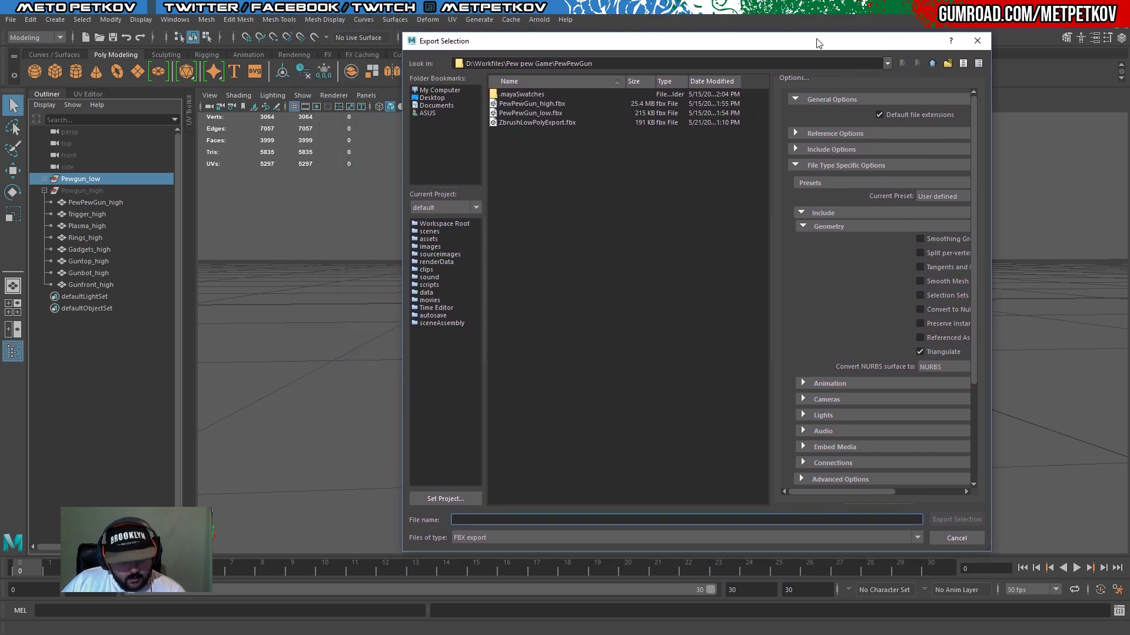
drag(816, 43, 679, 35)
drag(854, 265, 967, 265)
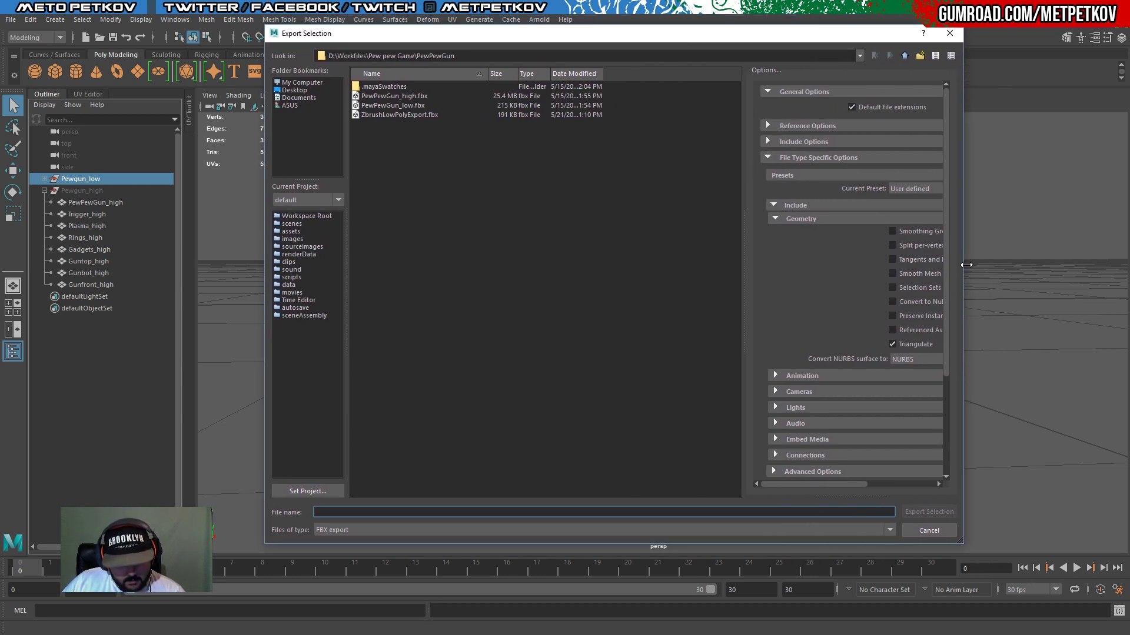
drag(743, 266, 673, 266)
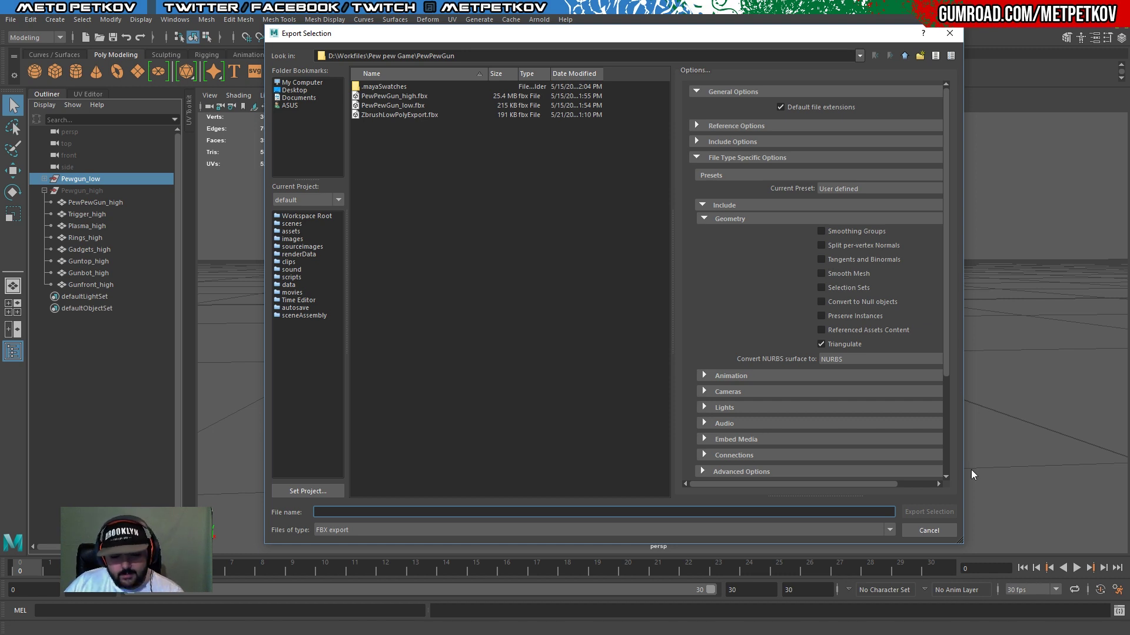
click(930, 531)
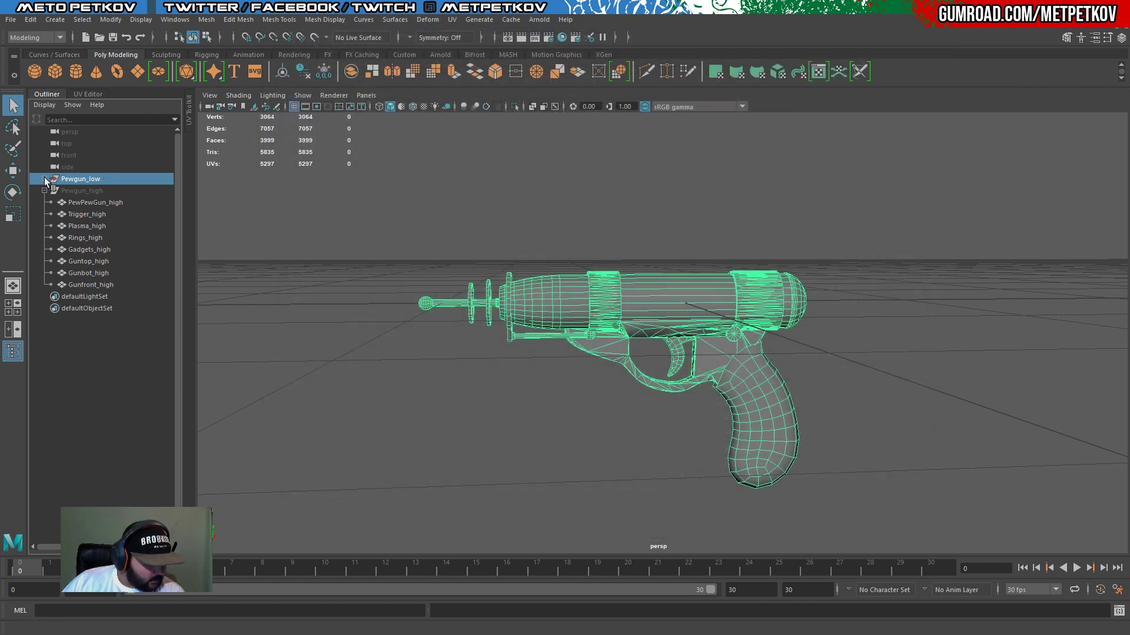
Expand the Pewgun_low group and hide it, and make the Pewgun_high group visible in the 3D view.
click(45, 179)
key(ctrl+h)
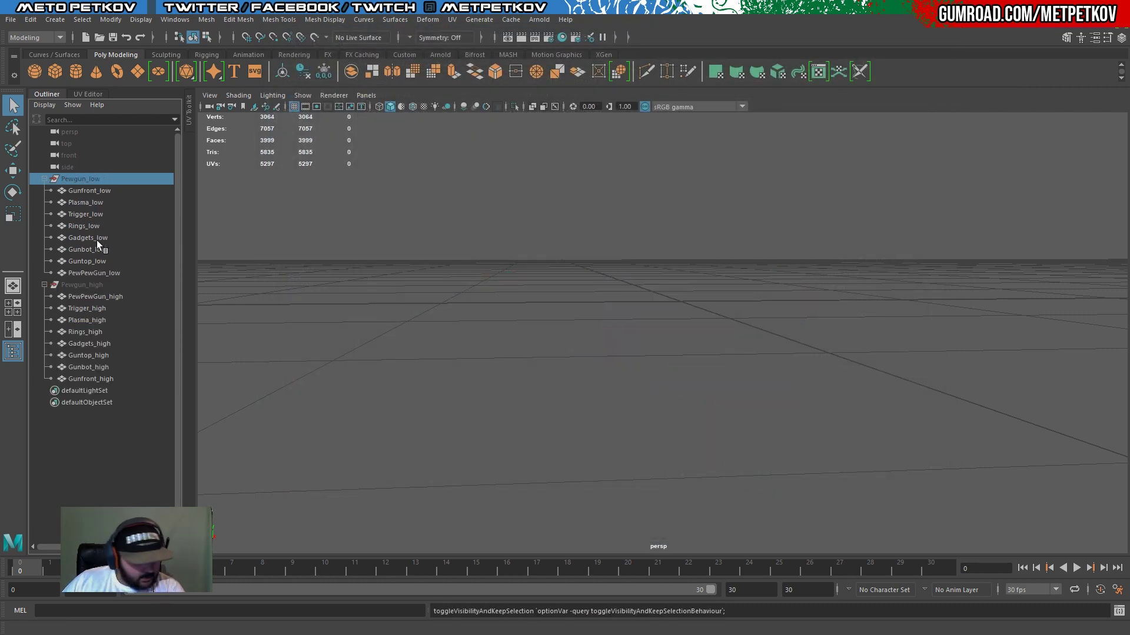
click(86, 288)
key(ctrl+h)
click(365, 216)
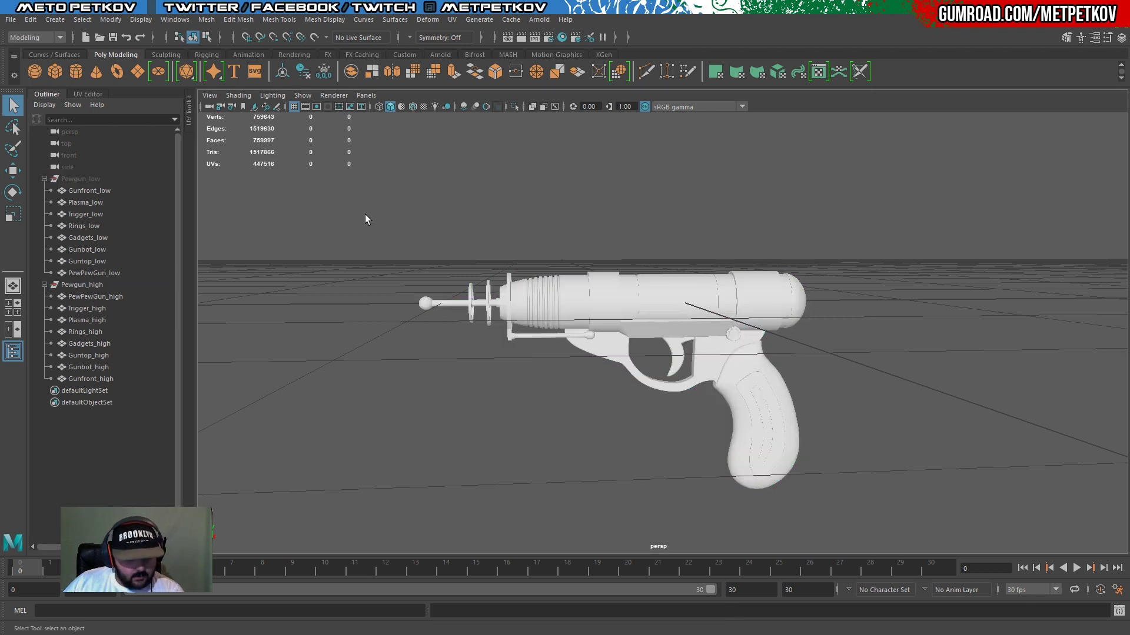
drag(370, 215, 869, 511)
click(522, 353)
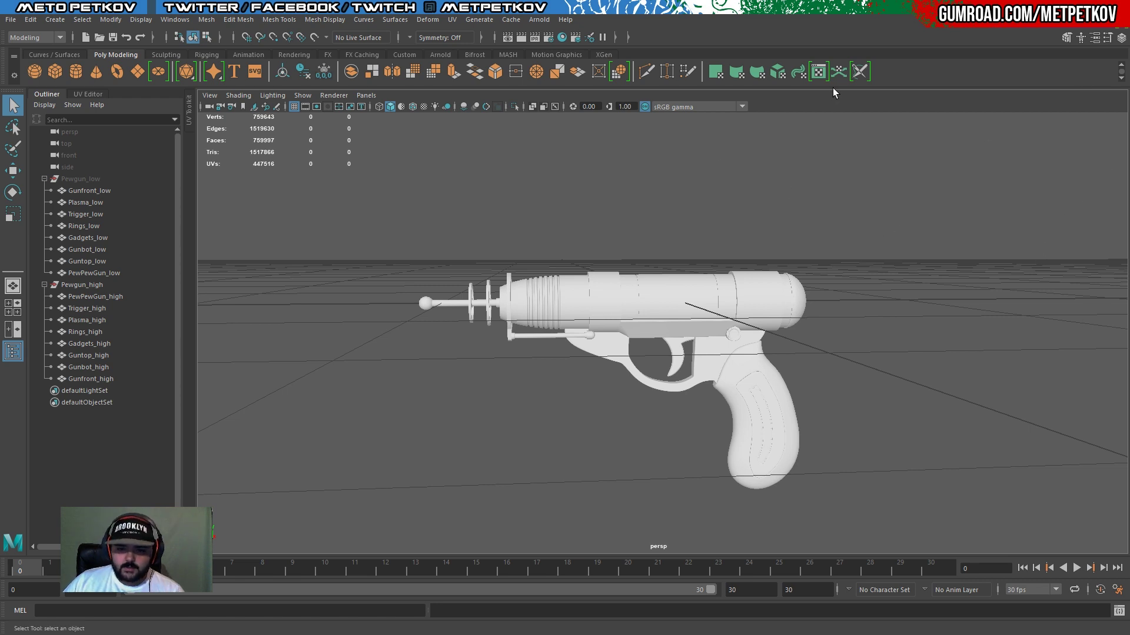
alt+drag(959, 189, 821, 358)
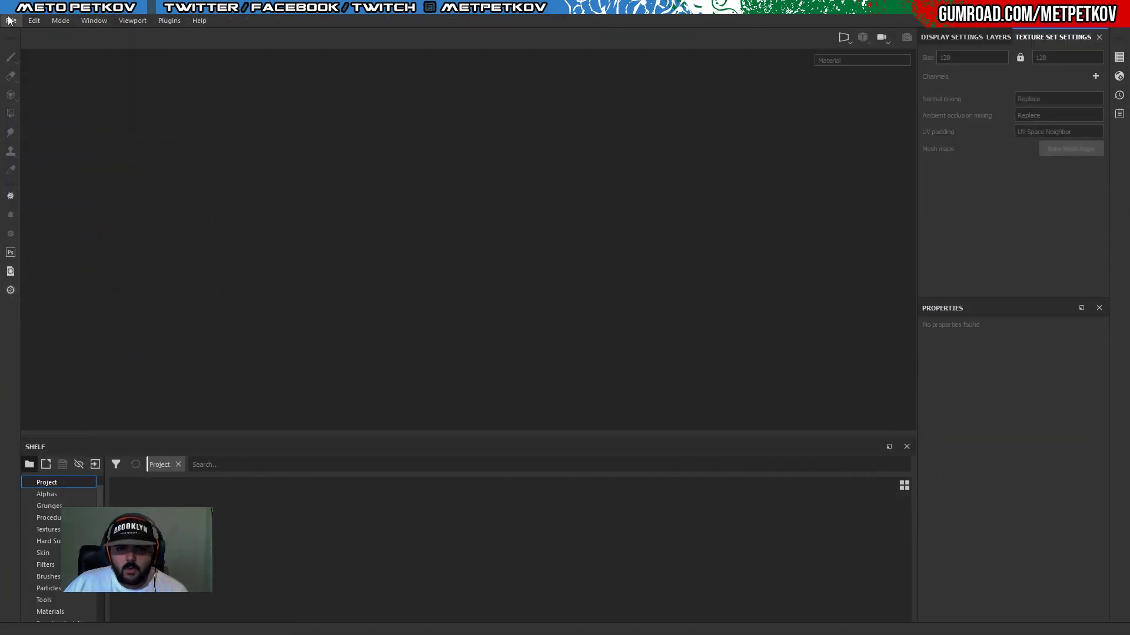
In Substance Painter, create a project from PewPewGun_low.fbx using the Unreal Engine 4 (allegorithmic) template.
click(9, 20)
click(100, 34)
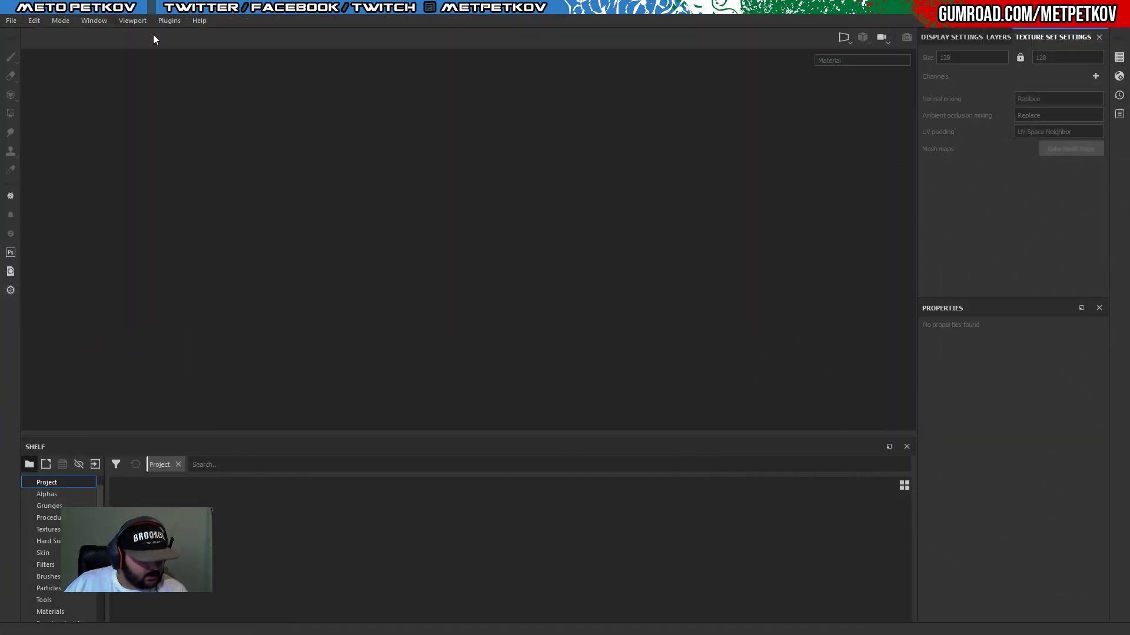
drag(528, 171, 458, 104)
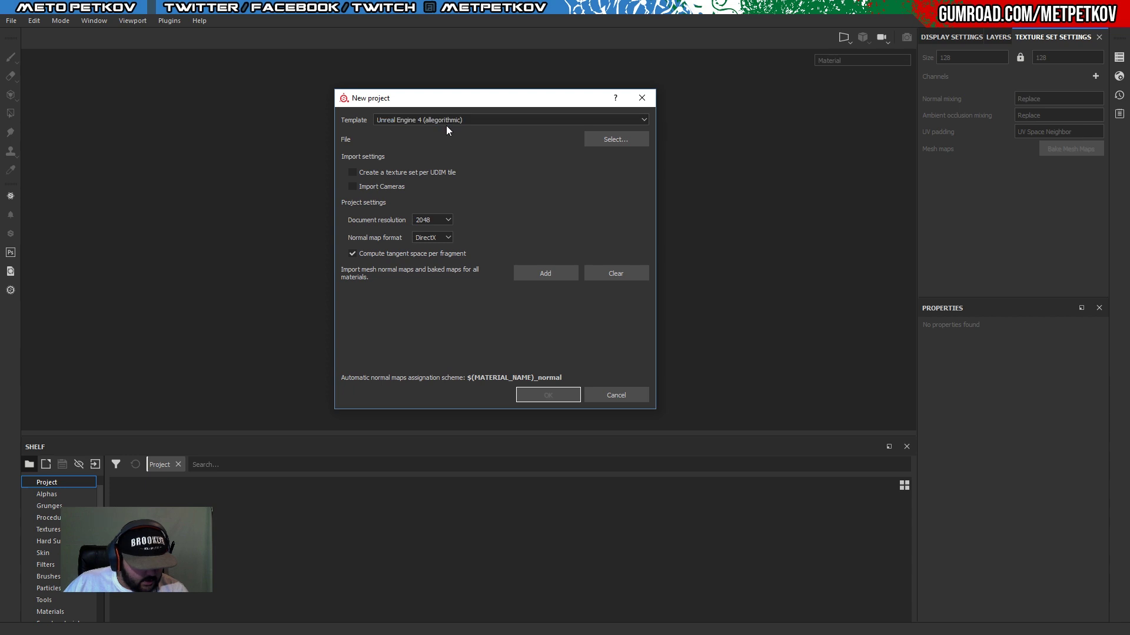
click(446, 122)
click(444, 122)
click(629, 137)
double_click(474, 213)
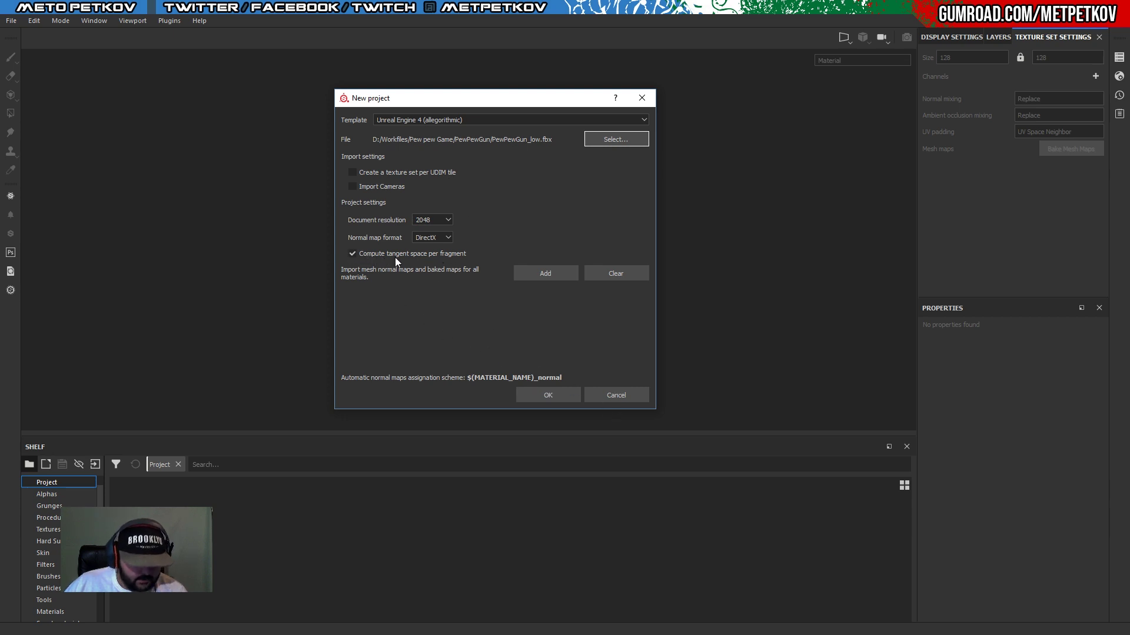
click(552, 394)
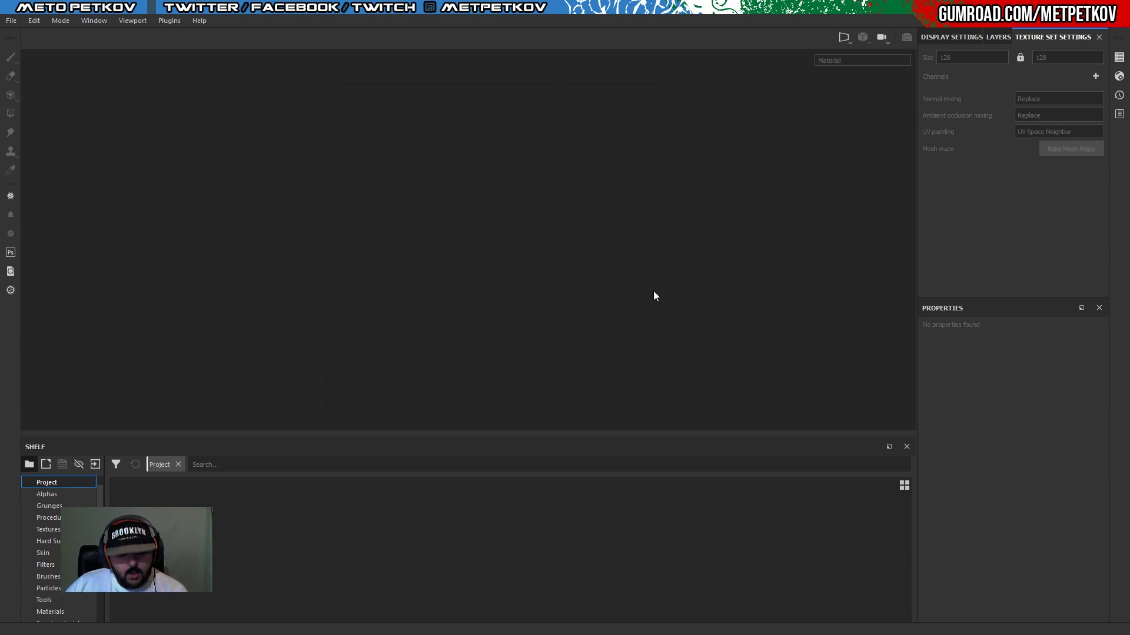
Examine the imported low-poly gun up close and rotate the environment lighting to check its shading.
mouse_move(585, 282)
alt+mouse_down()
mouse_move(693, 313)
mouse_move(426, 303)
mouse_move(239, 216)
mouse_move(570, 143)
mouse_move(595, 327)
mouse_move(295, 297)
alt+mouse_up()
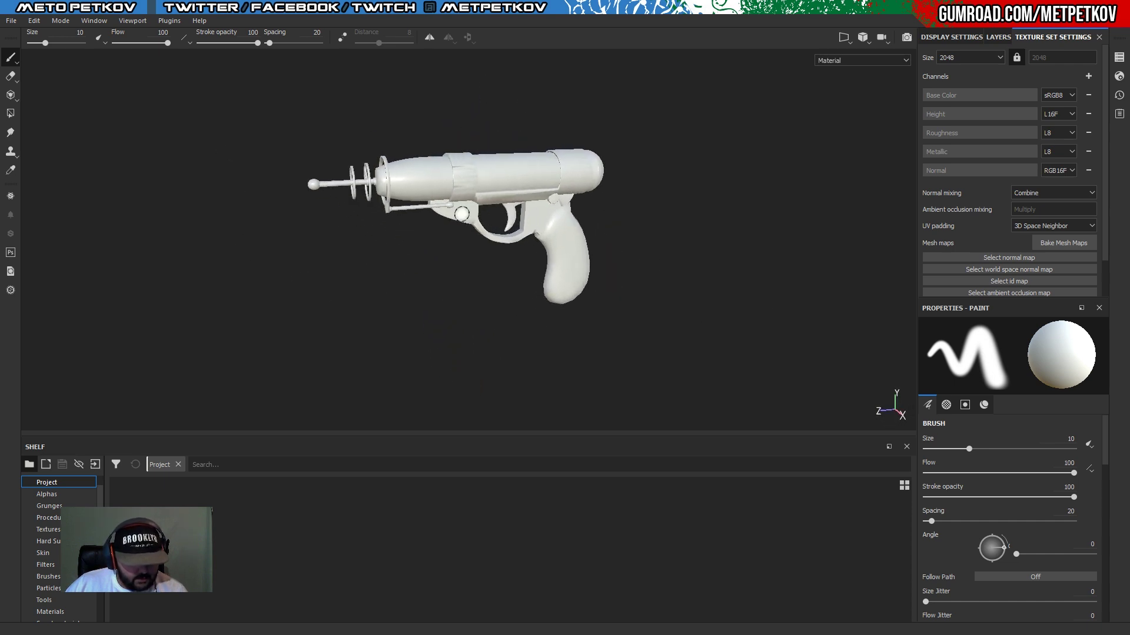
scroll(462, 213, up, 4)
alt+middle_drag(627, 217, 769, 227)
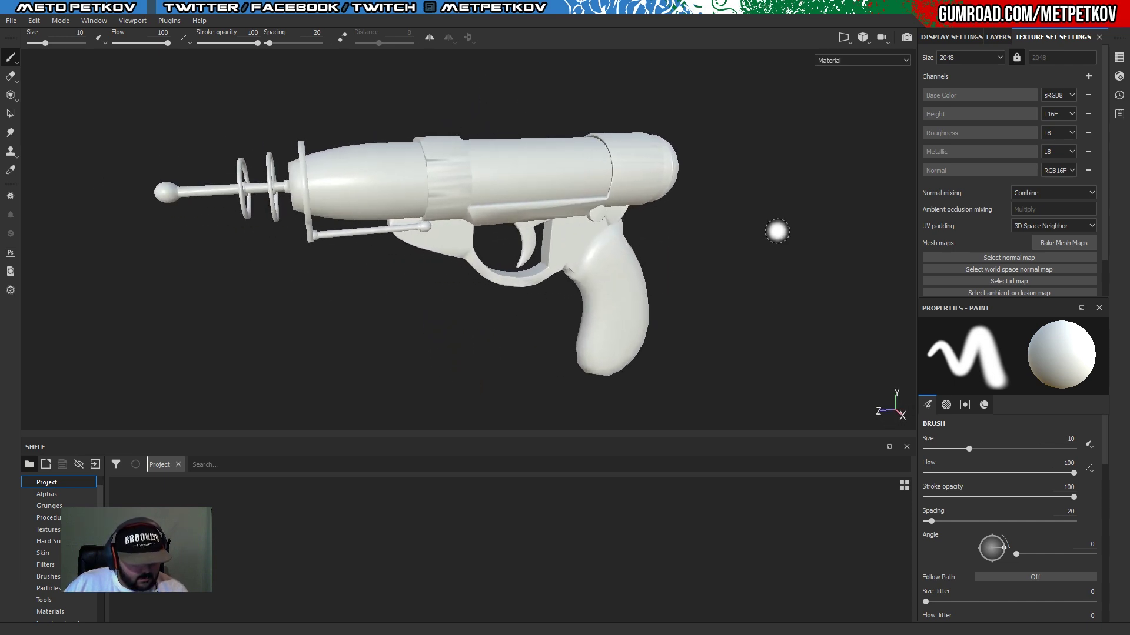
right_click(777, 232)
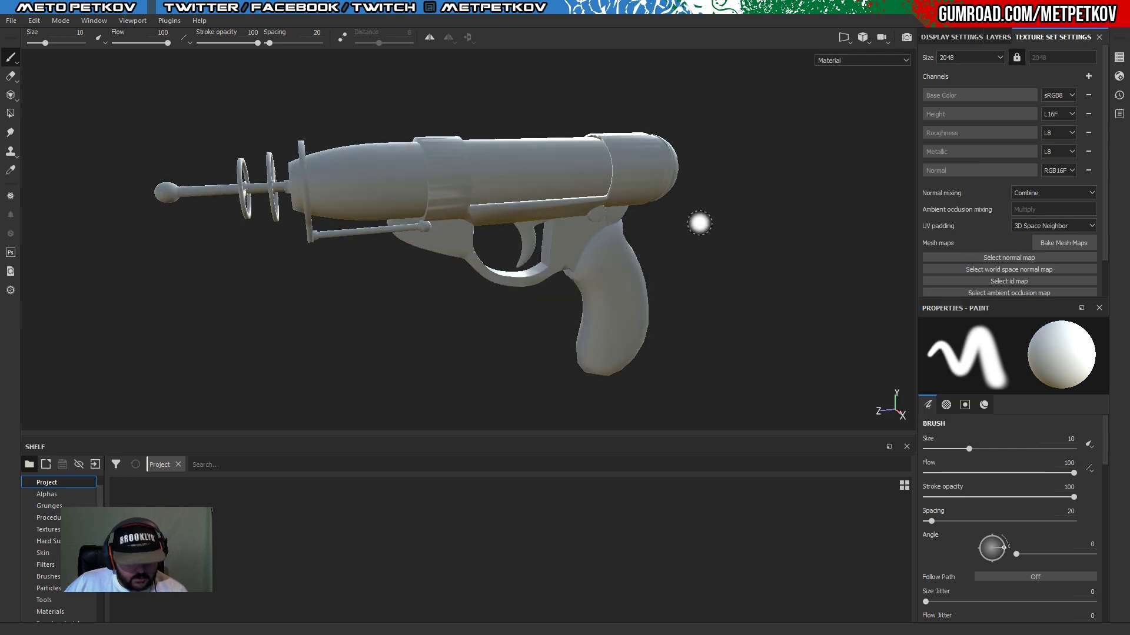
alt+drag(699, 223, 769, 224)
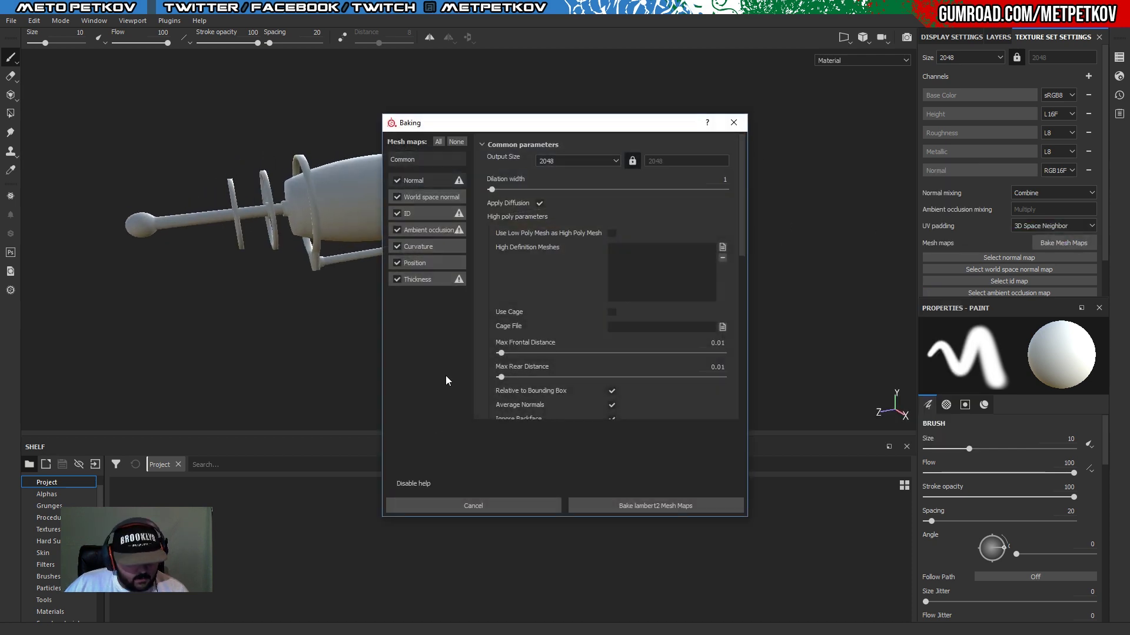
Exclude Ambient occlusion, Curvature, Position and Thickness from the mesh maps in the baking settings.
drag(469, 120, 496, 69)
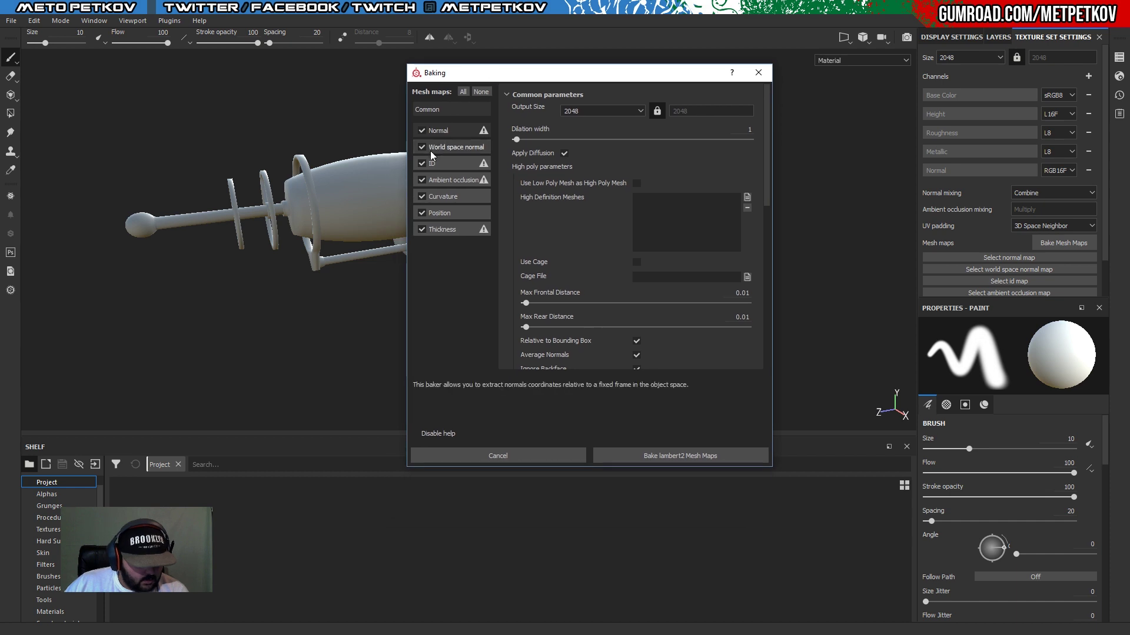
click(422, 180)
click(421, 196)
click(422, 213)
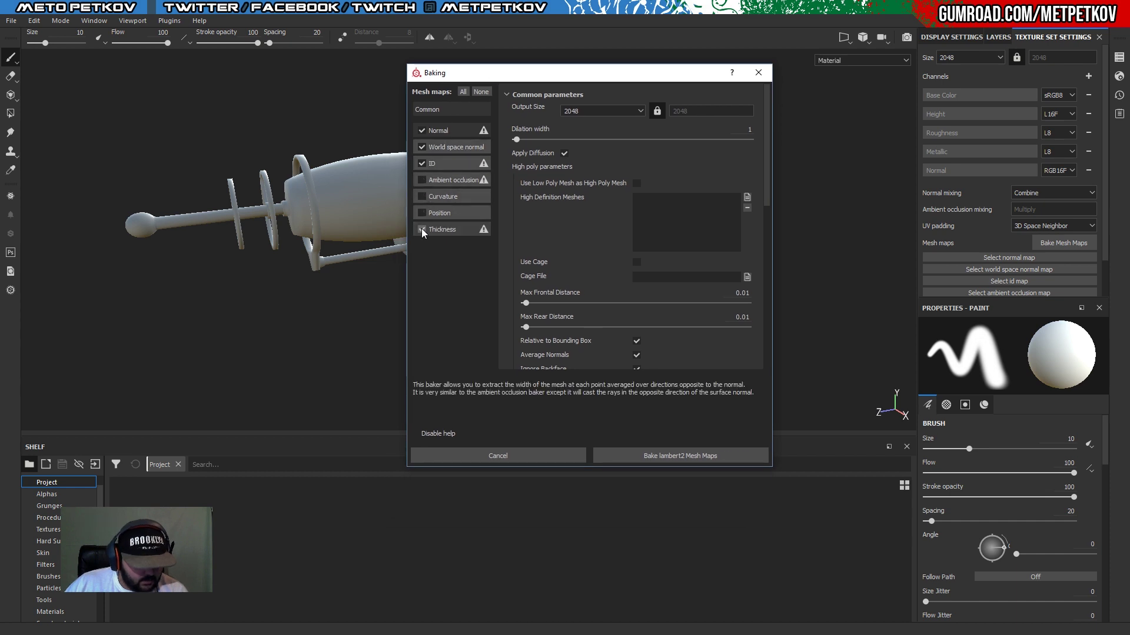
click(421, 229)
Set the ID map's color source to Vertex Color in its baker parameters.
click(450, 150)
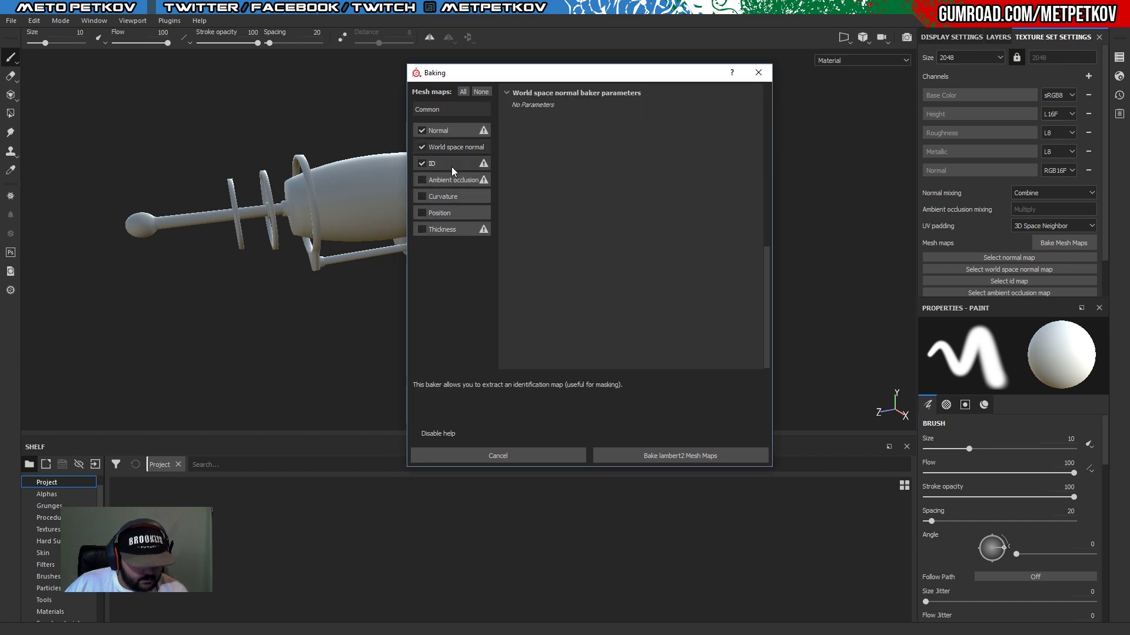
click(450, 166)
click(666, 108)
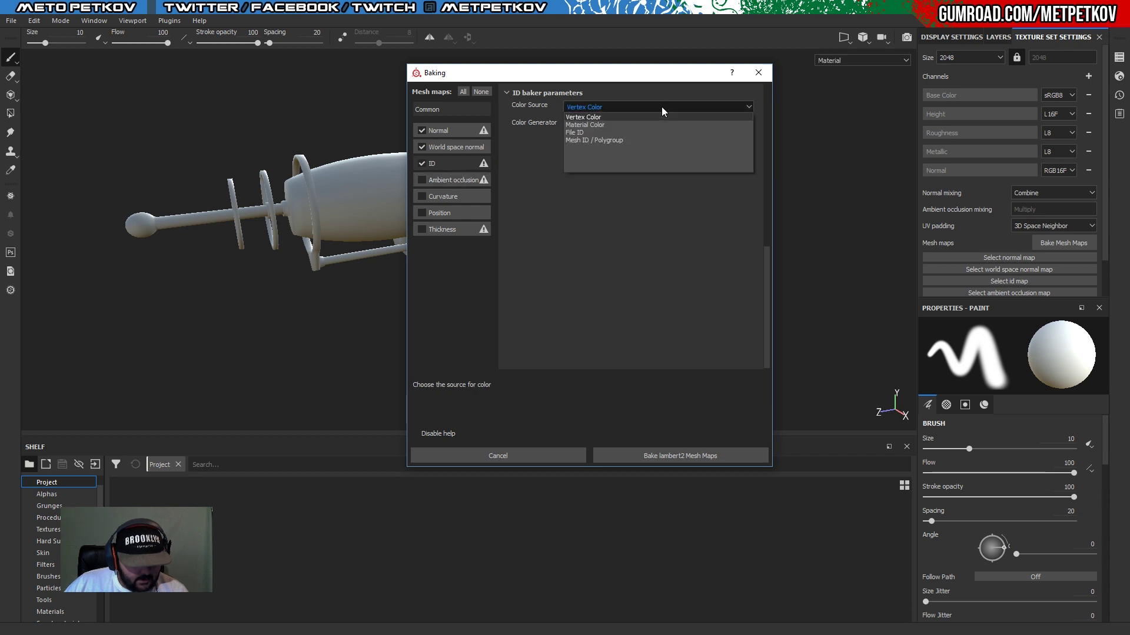
click(590, 118)
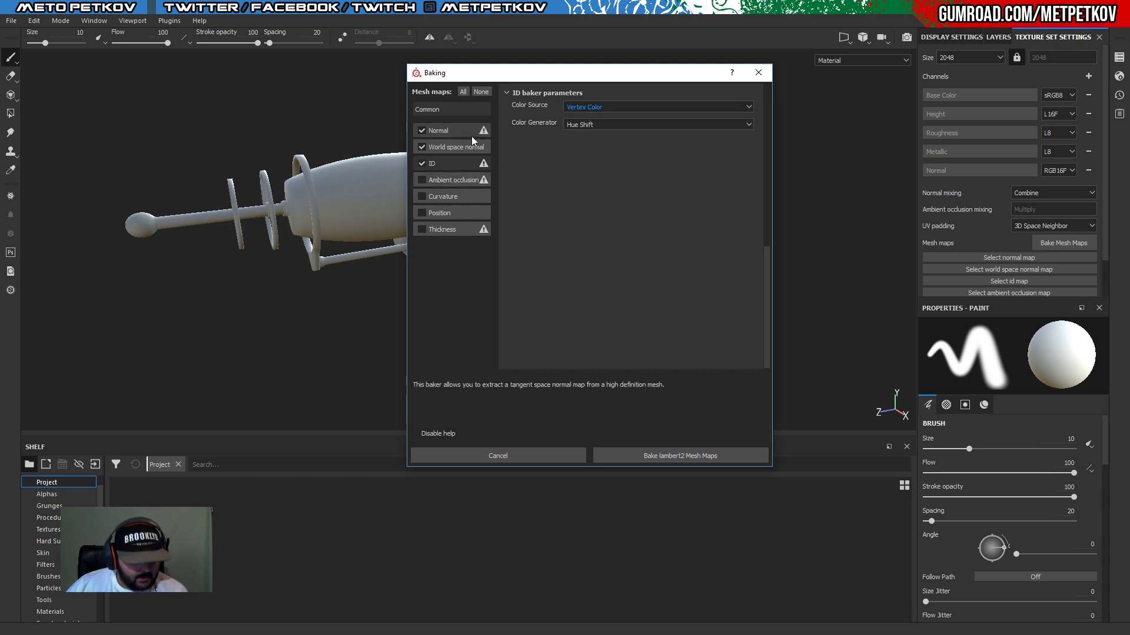
Add PewPewGun_high.fbx as the high definition mesh in the common baking parameters.
click(438, 132)
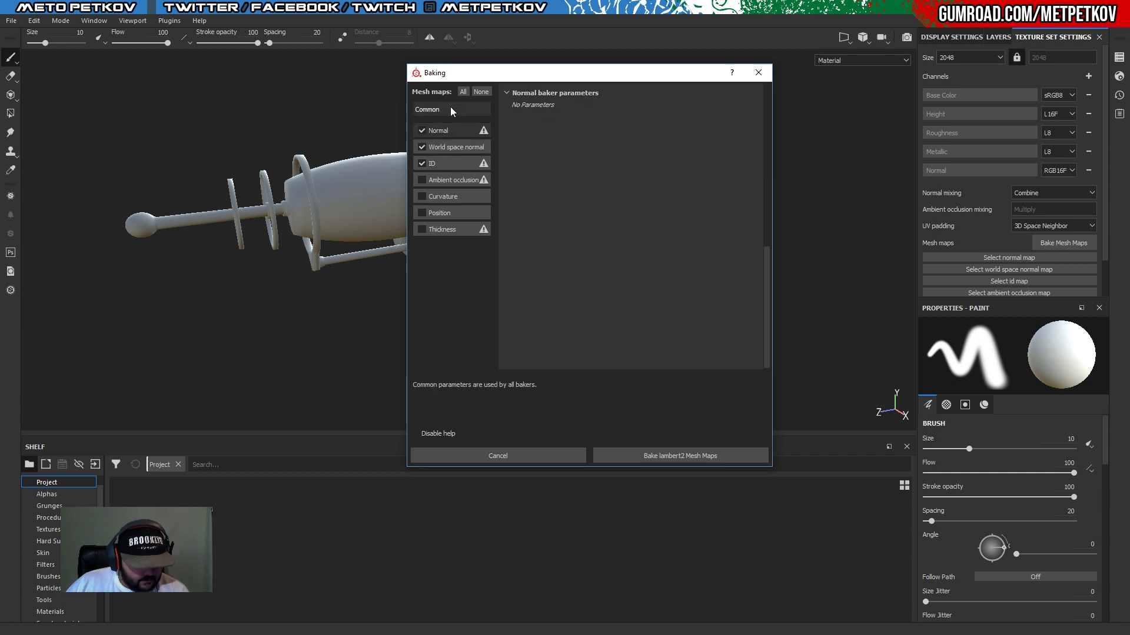
click(450, 108)
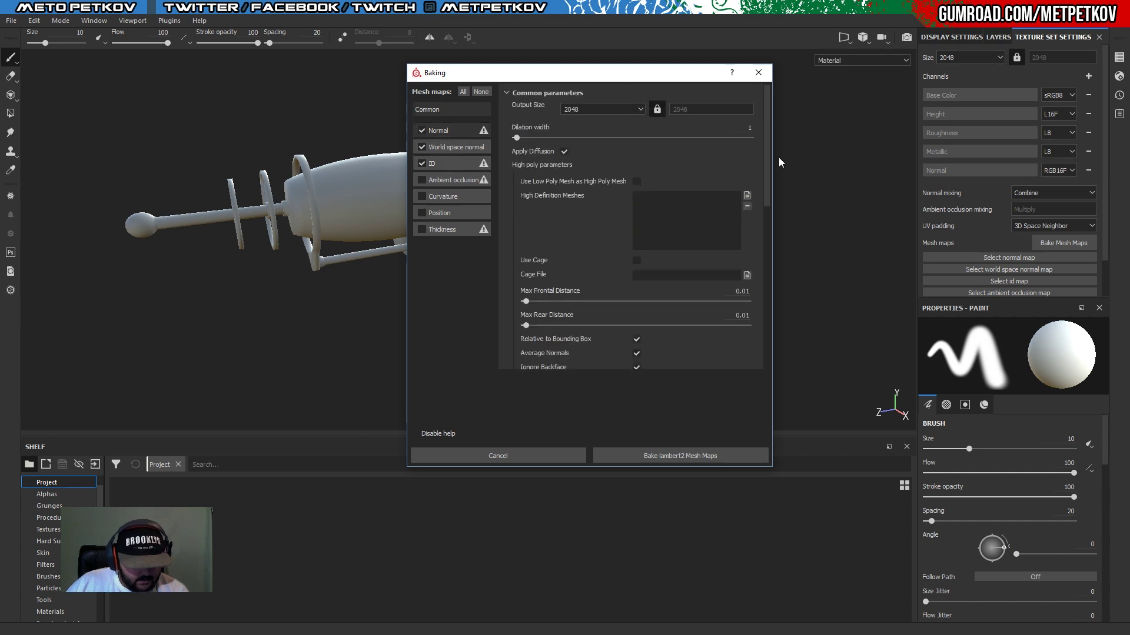
click(747, 196)
double_click(539, 247)
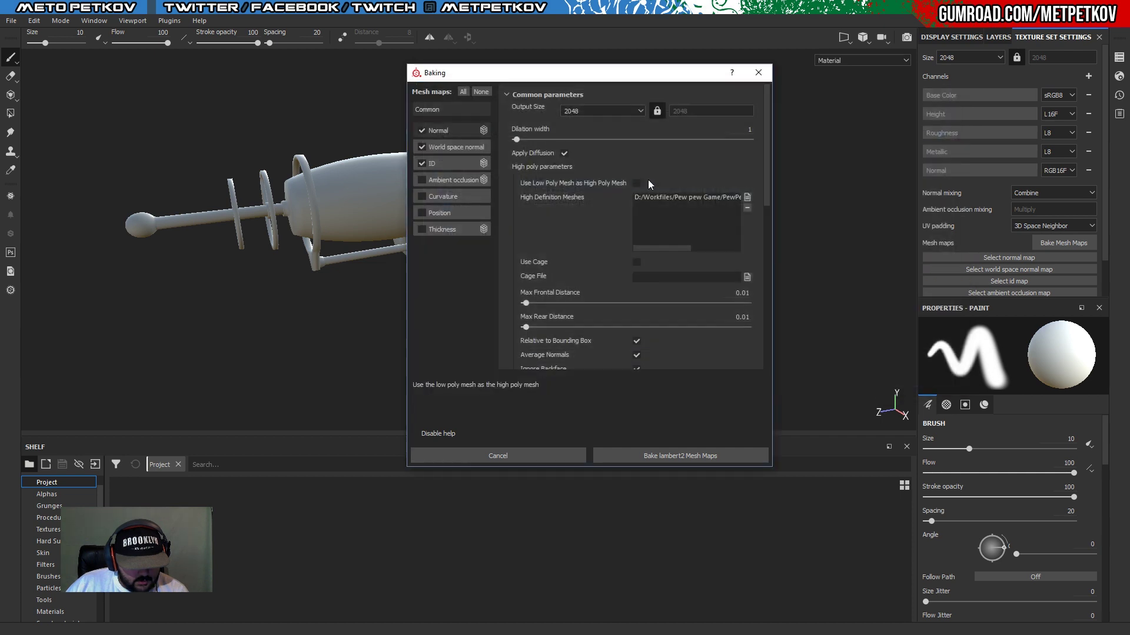
Set the dilation width to 8 in the common baking parameters.
click(745, 129)
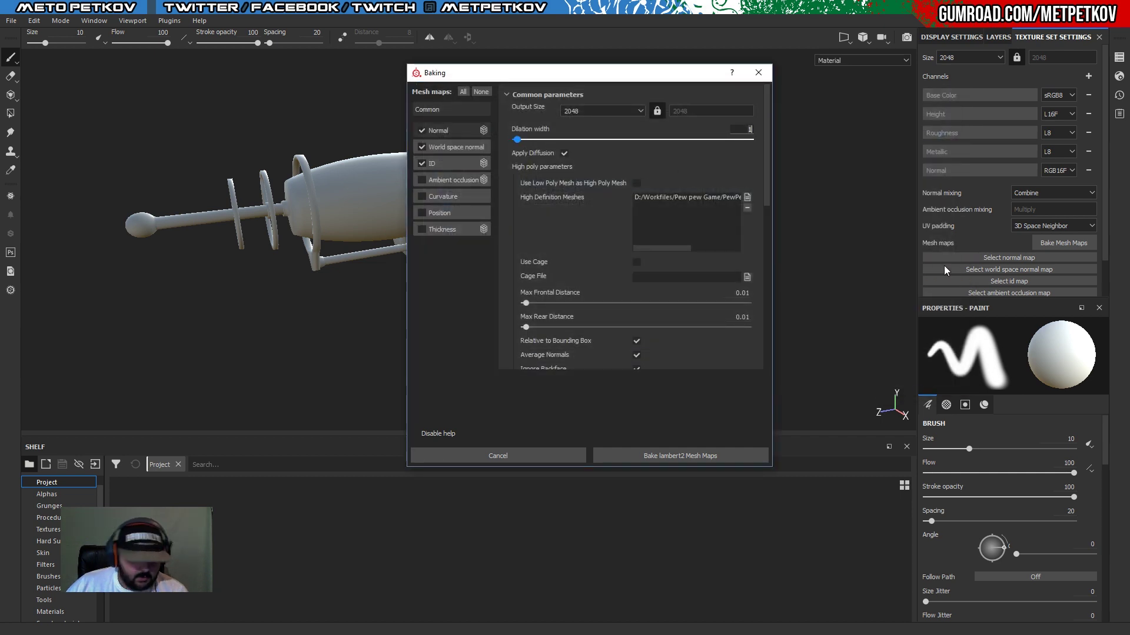
text(8)
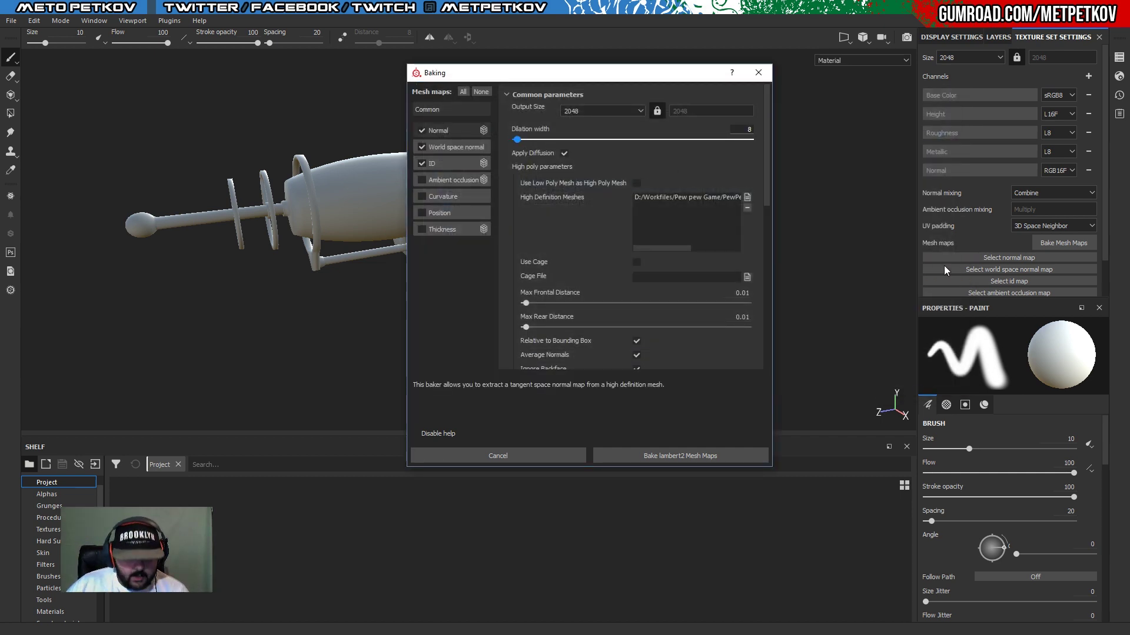
click(700, 168)
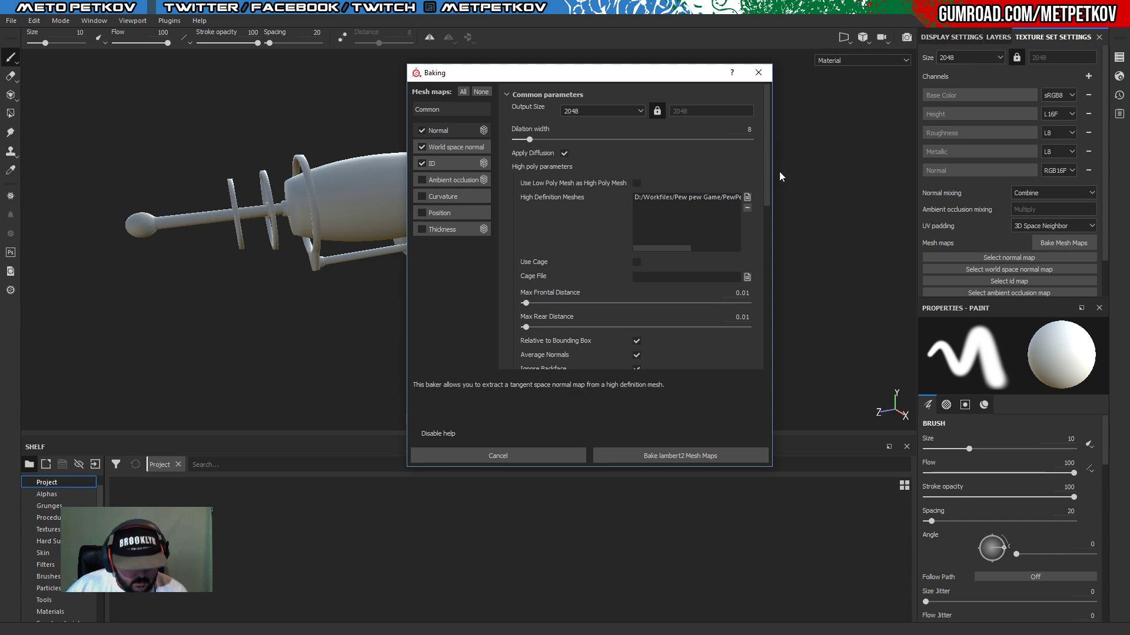
Set Match to By Mesh Name and Antialiasing to Subsampling 2x2 in the common baking parameters.
drag(767, 175, 760, 229)
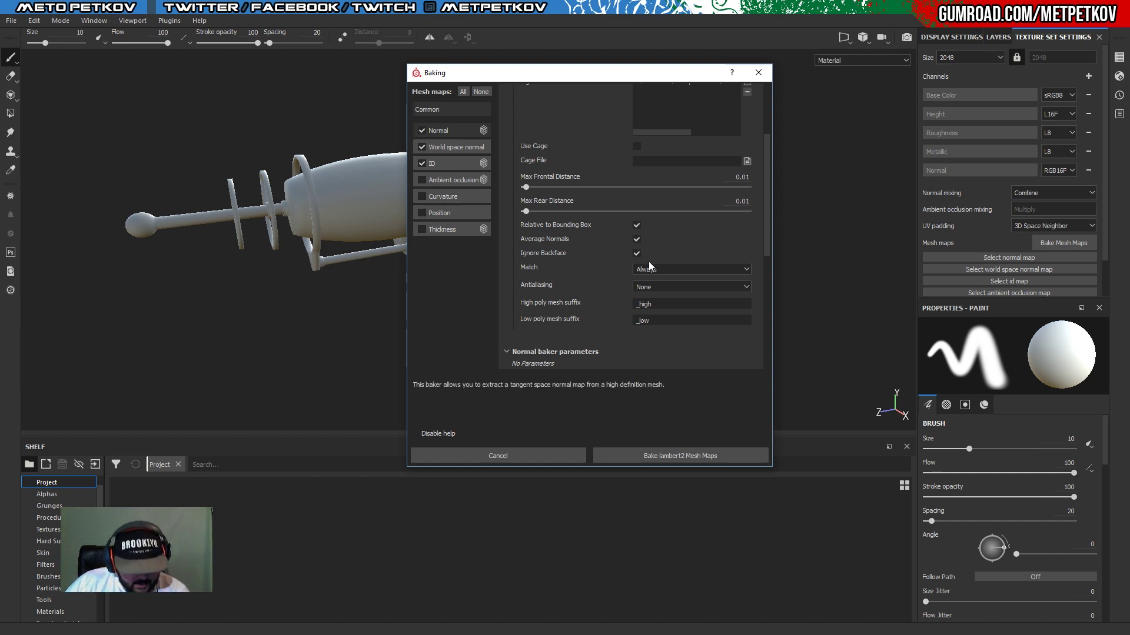
click(713, 271)
click(658, 288)
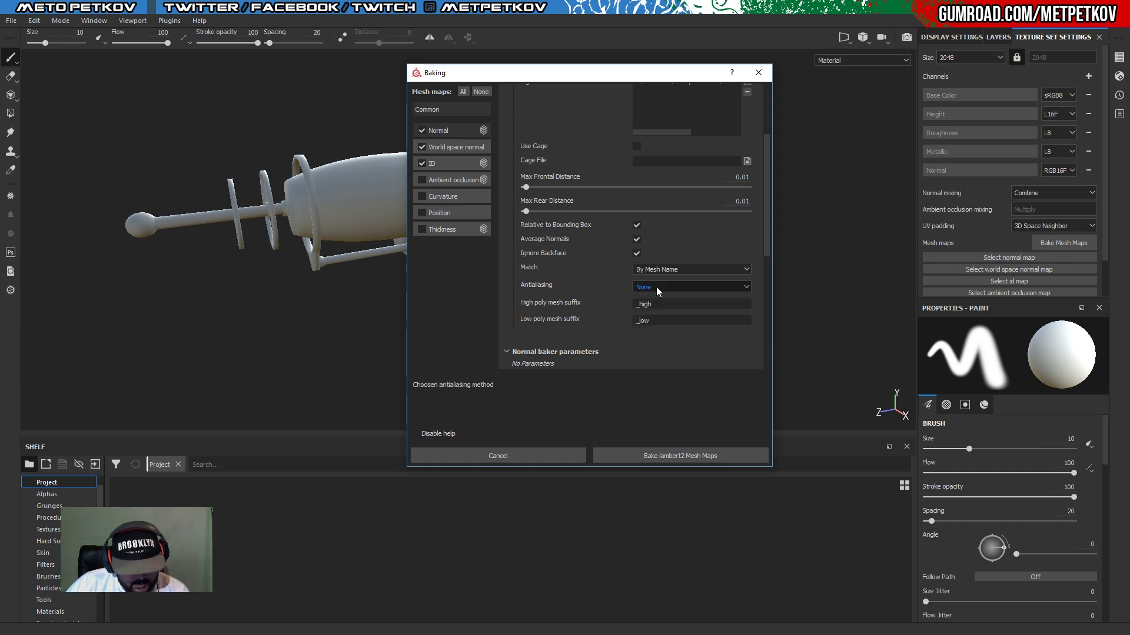
scroll(610, 232, down, 5)
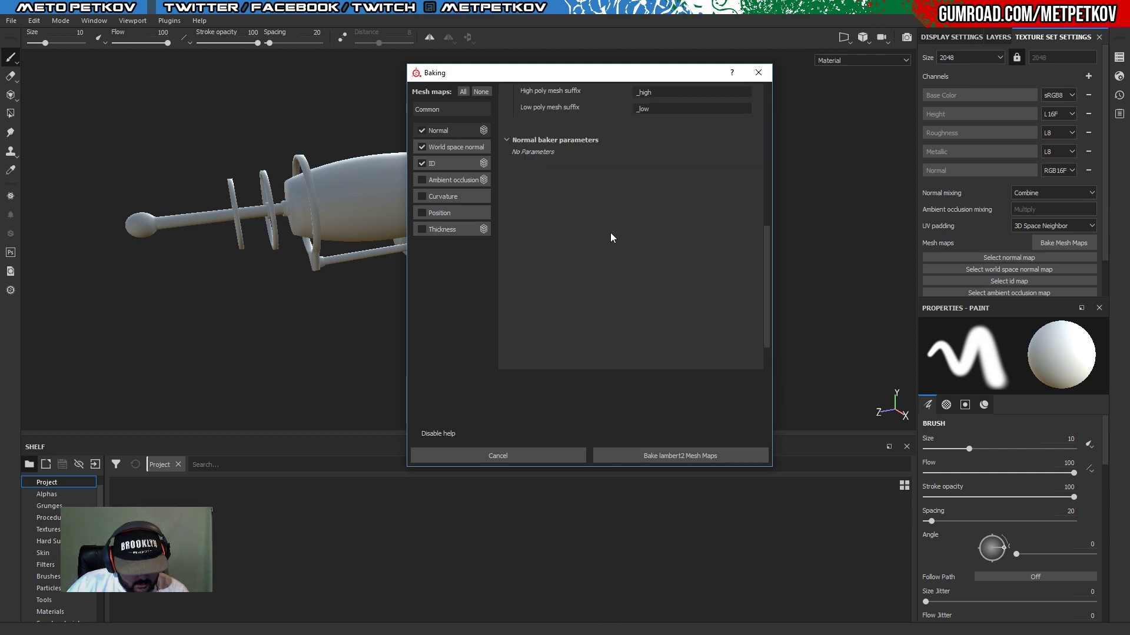
scroll(659, 286, up, 5)
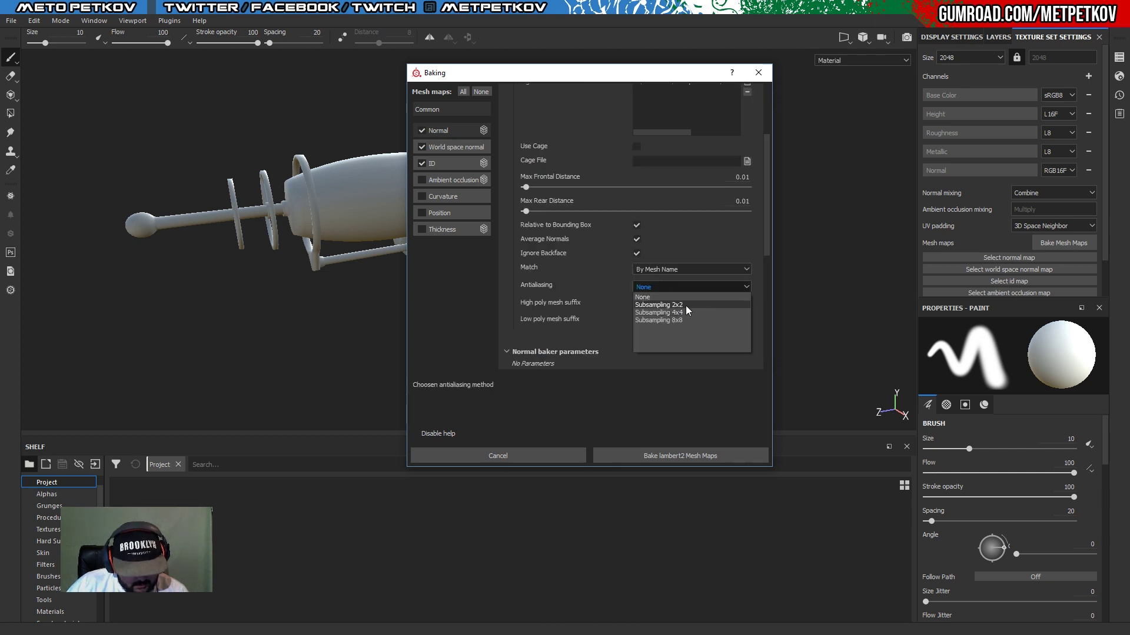
click(687, 305)
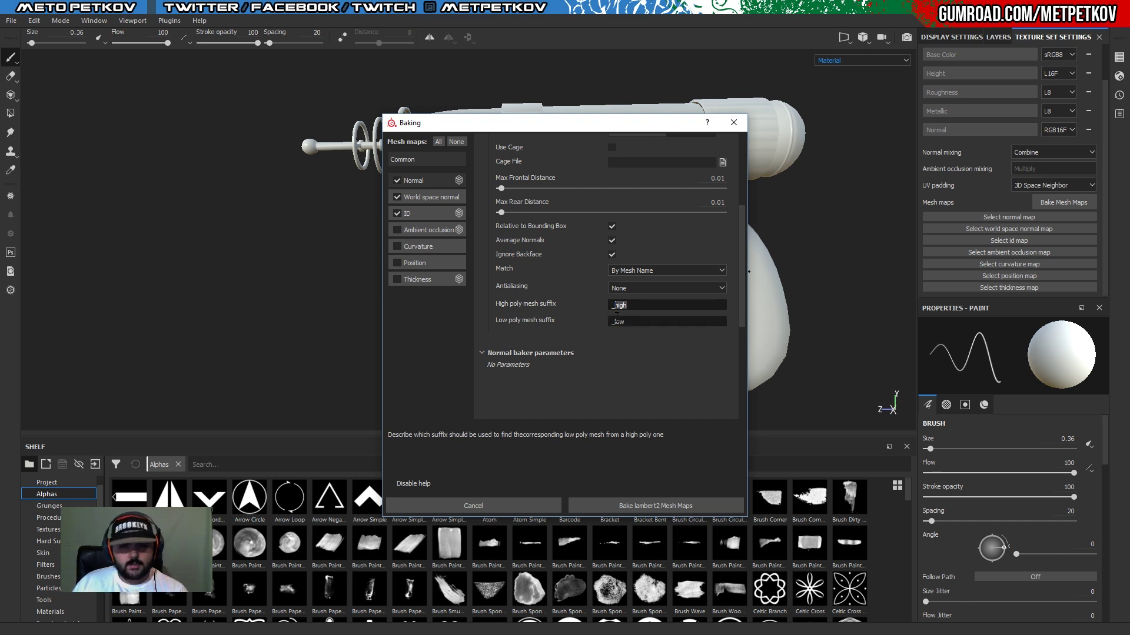
Try _id as the high poly mesh suffix and browse the PewPewGun folder for another high definition mesh.
text(id)
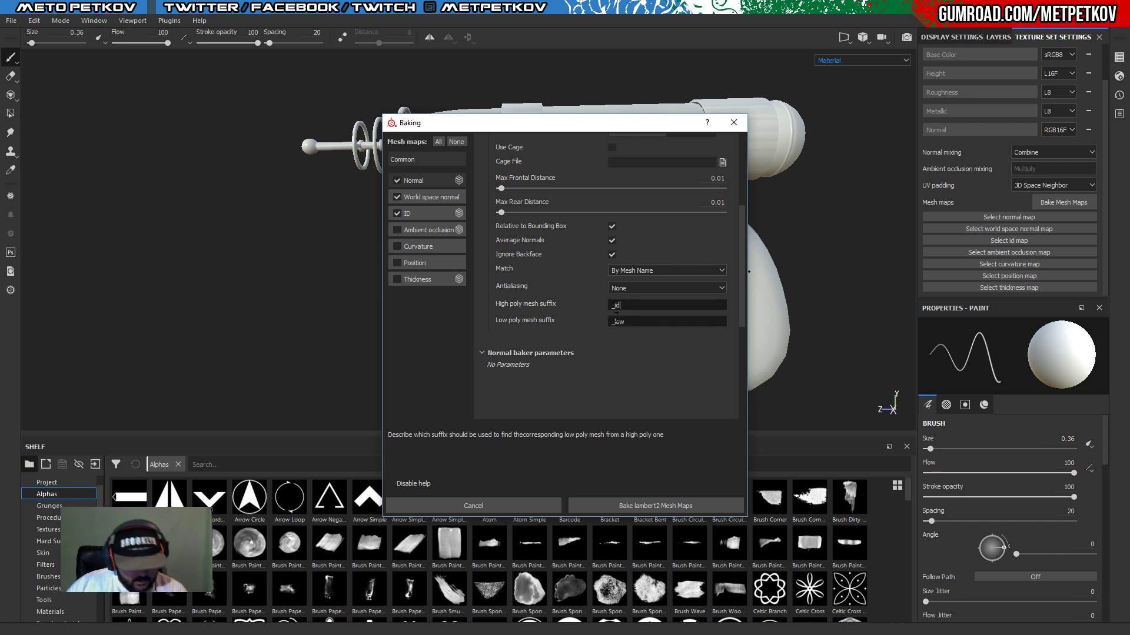
scroll(729, 246, up, 5)
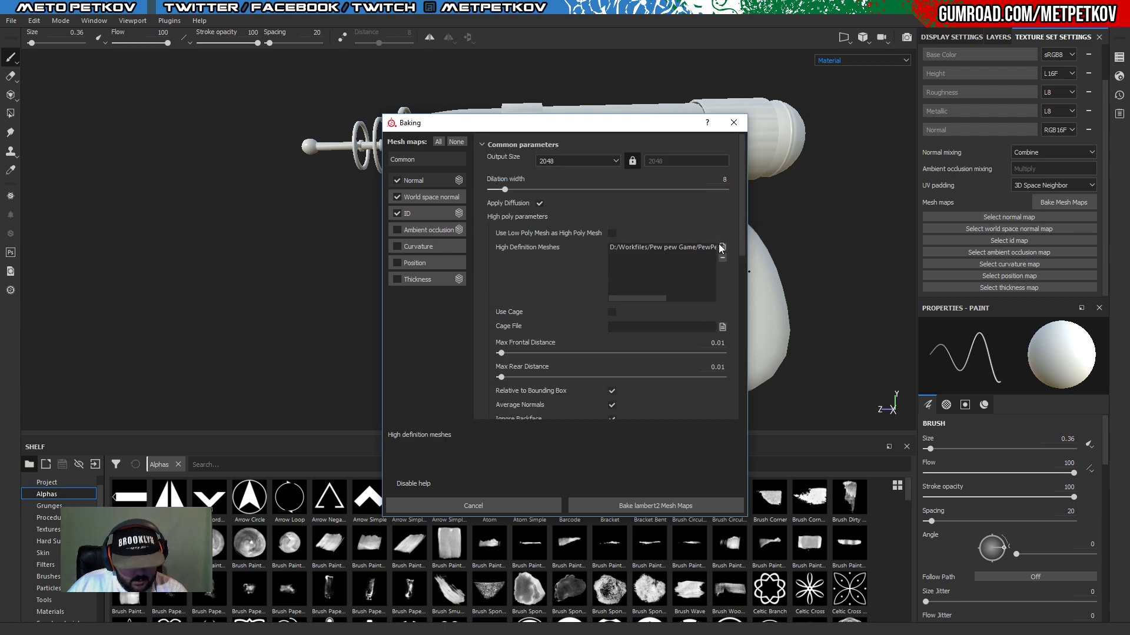
click(719, 244)
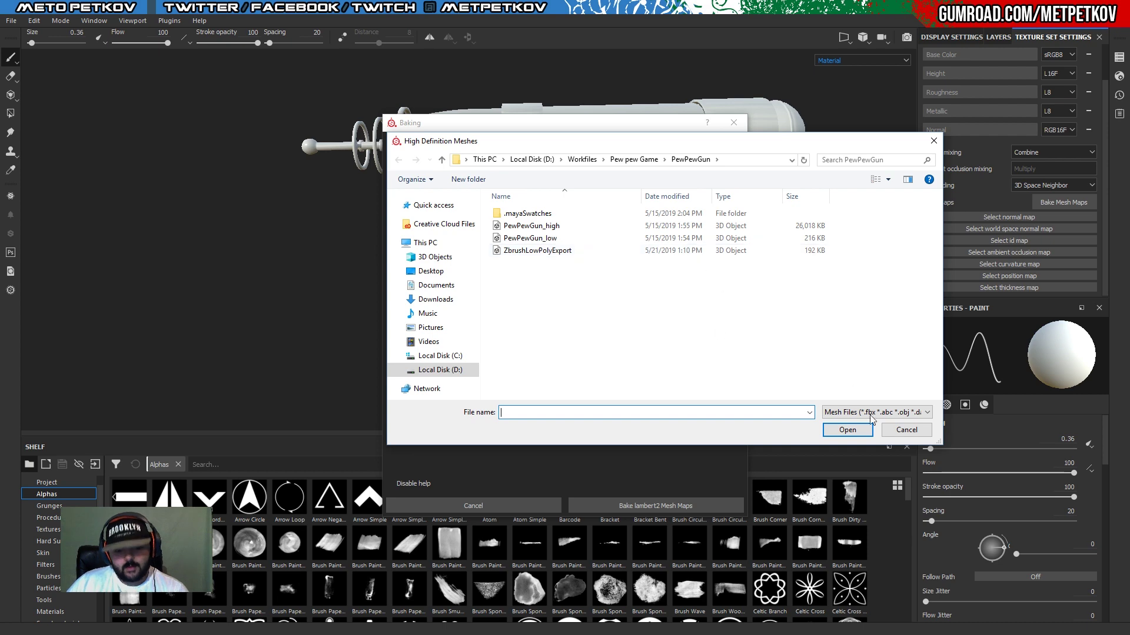
click(906, 429)
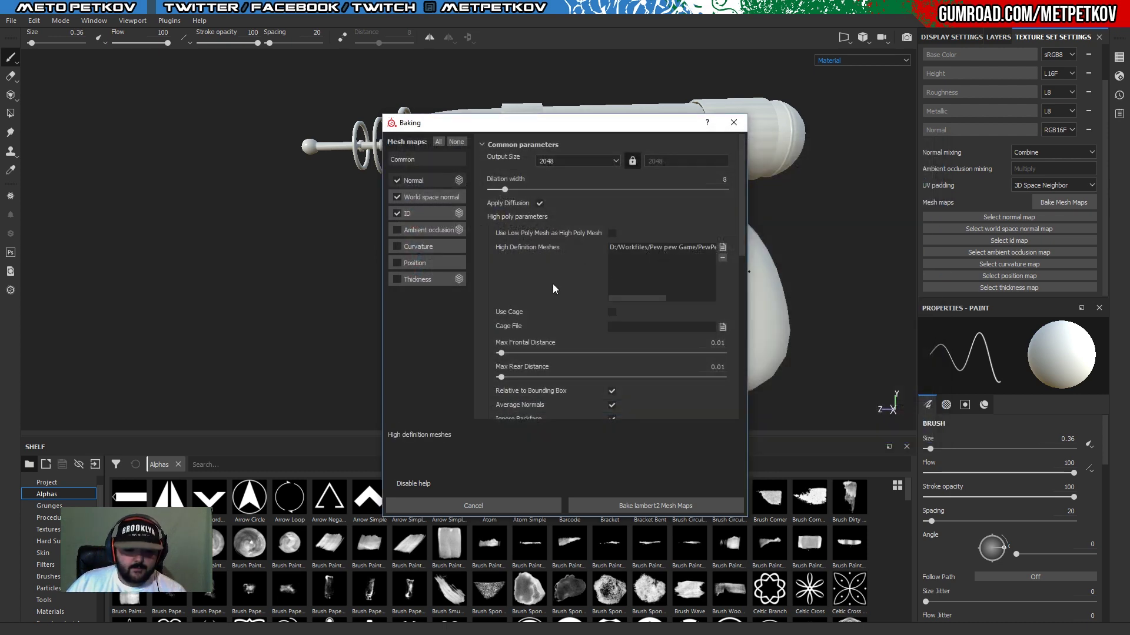
scroll(553, 284, down, 5)
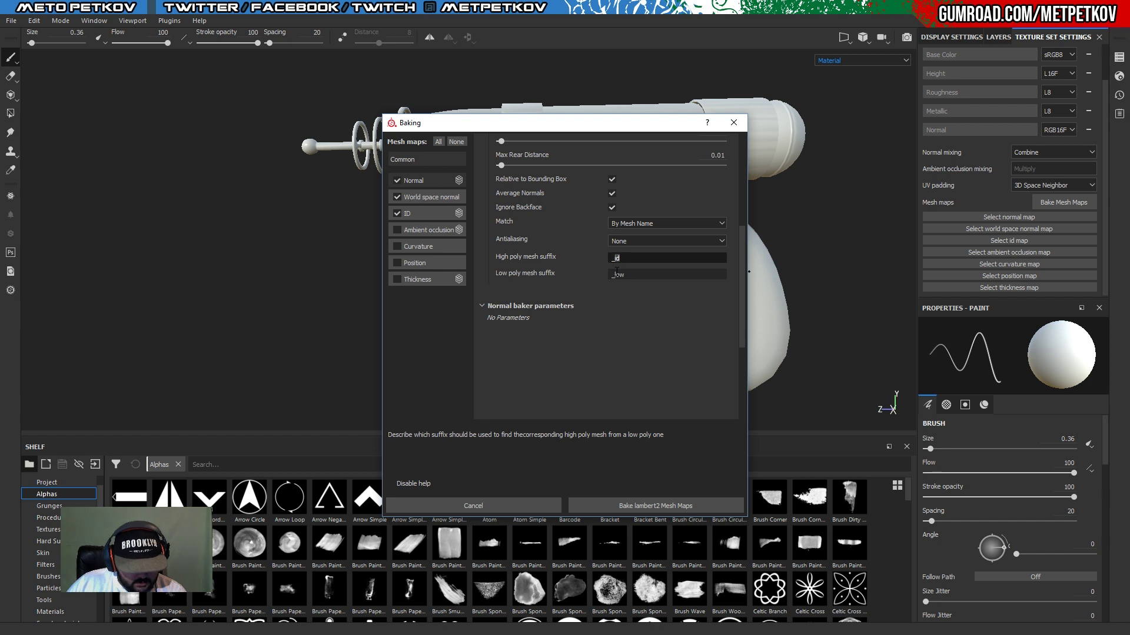
key(BackSpace)
key(BackSpace)
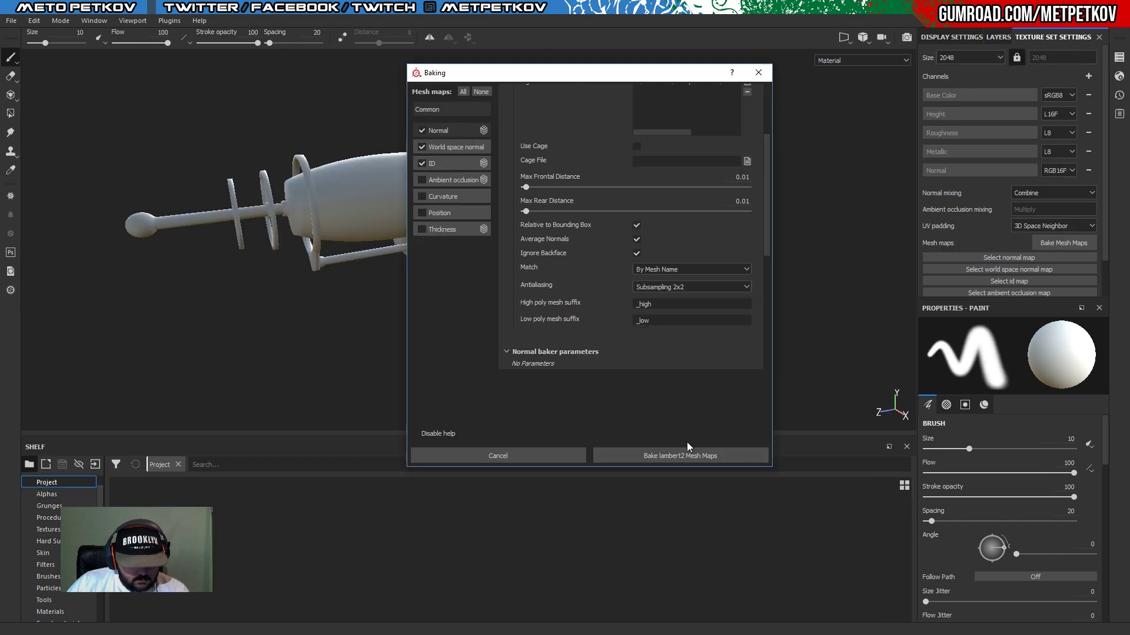
Set Match to Always and Antialiasing to None in the common baking parameters.
scroll(641, 216, up, 5)
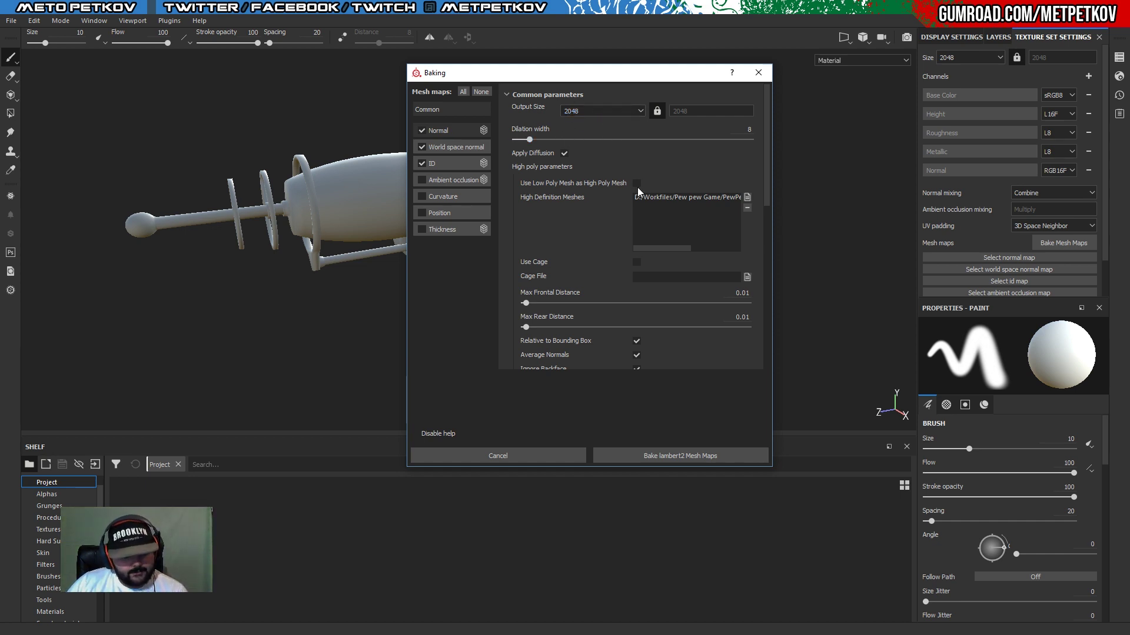
scroll(579, 200, down, 3)
scroll(577, 200, up, 3)
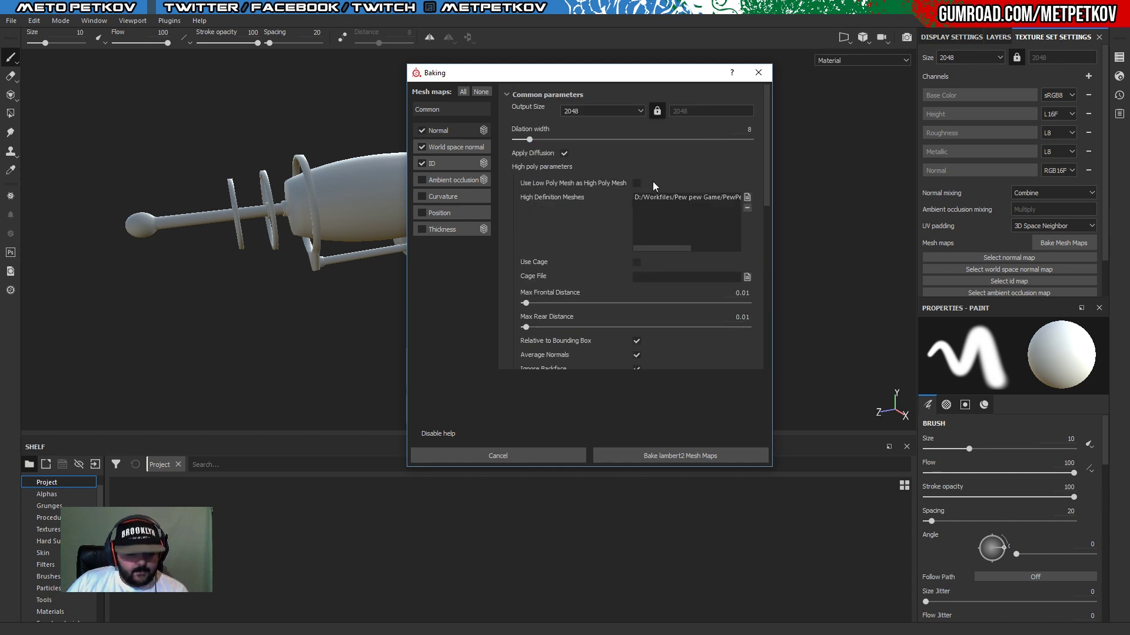
scroll(641, 200, down, 5)
scroll(637, 208, up, 5)
scroll(637, 206, down, 2)
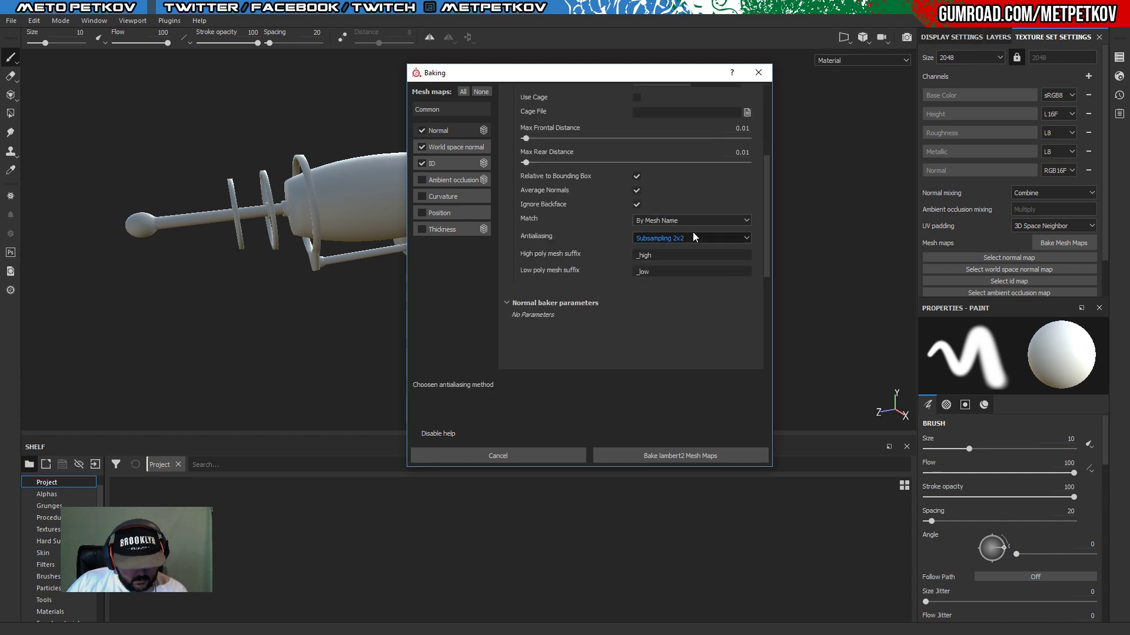
click(693, 222)
click(679, 230)
click(690, 239)
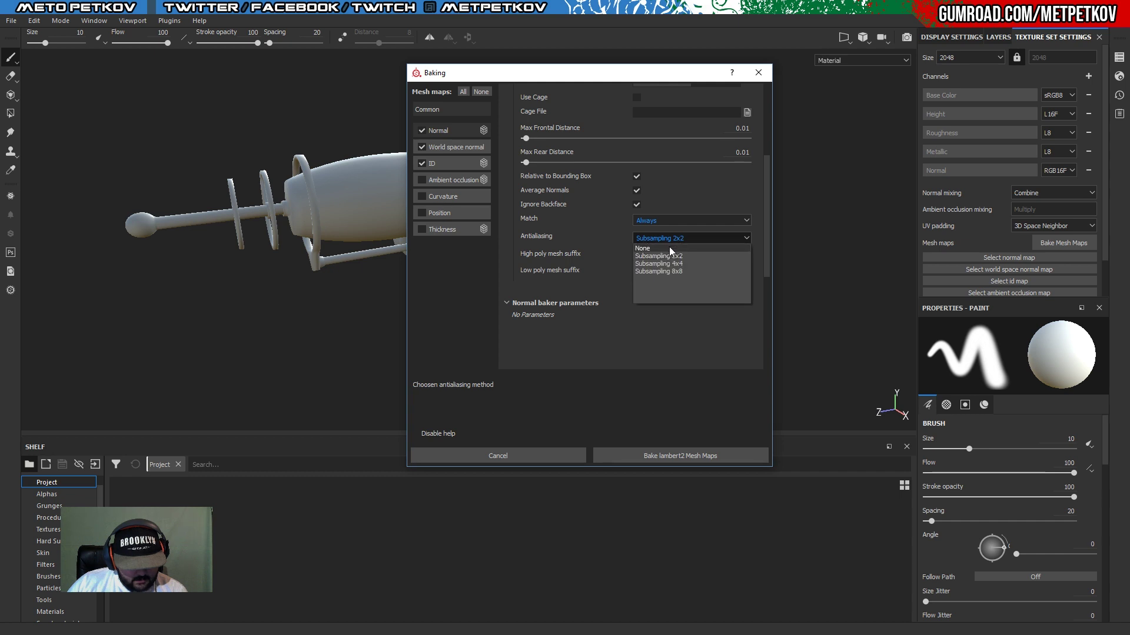
click(669, 246)
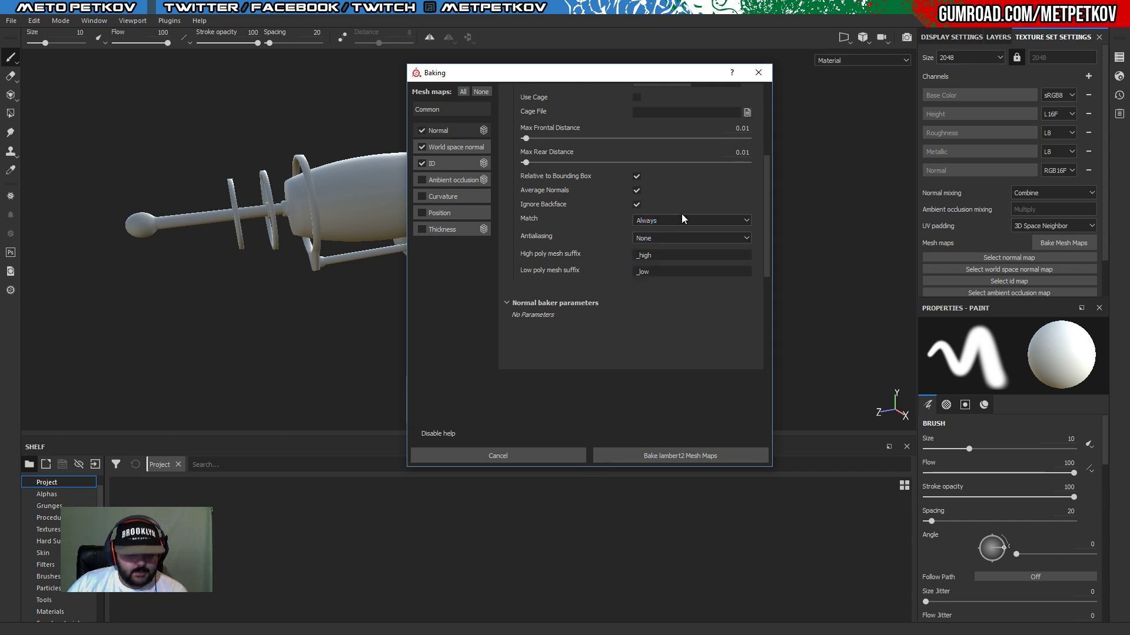
Review the common baking parameters and bake the lambert2 mesh maps.
scroll(680, 210, up, 4)
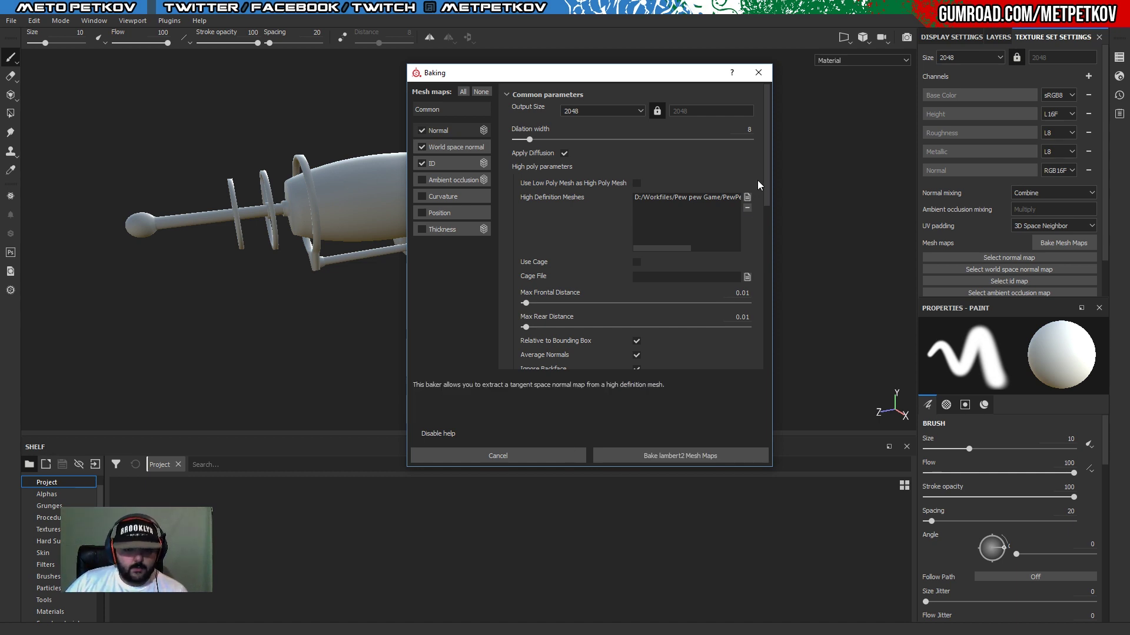
scroll(654, 275, down, 3)
scroll(655, 276, down, 3)
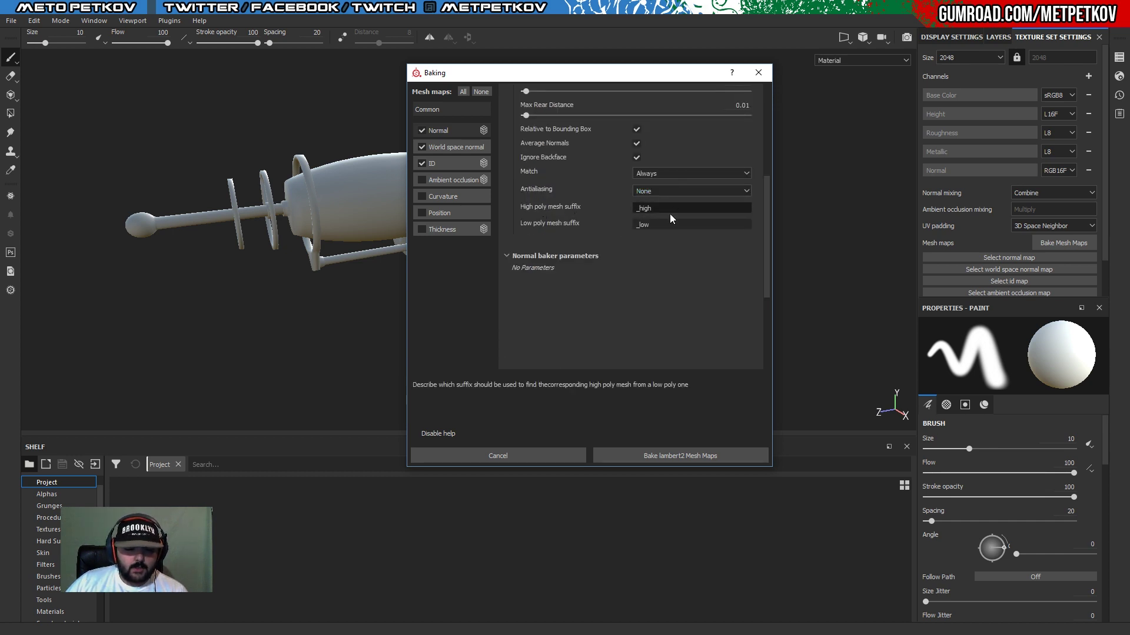
scroll(664, 312, up, 3)
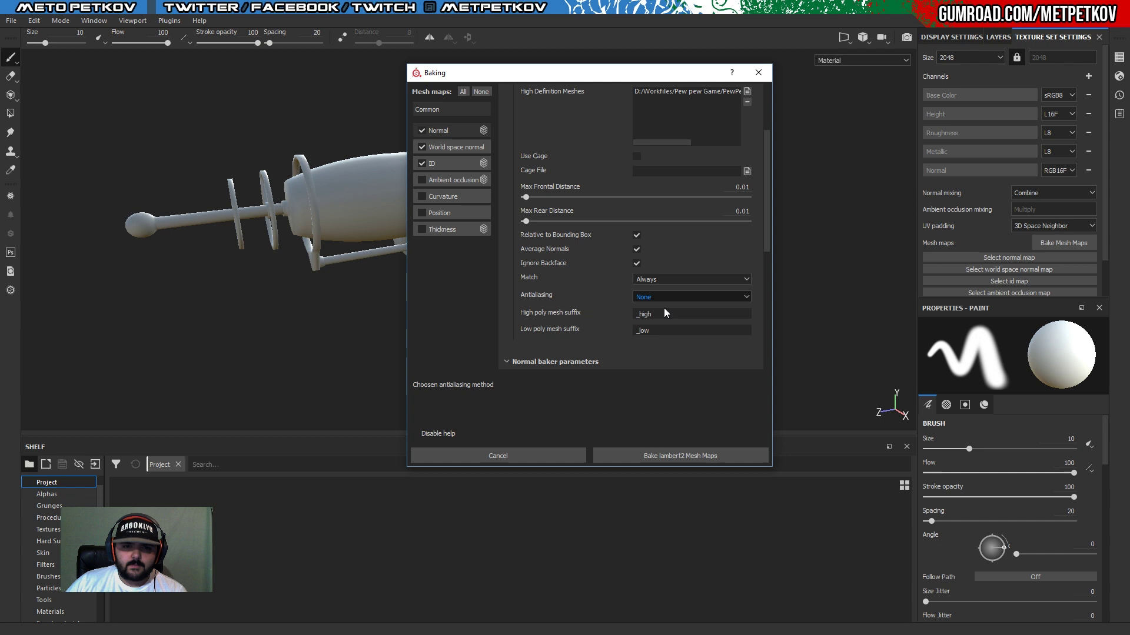
click(676, 456)
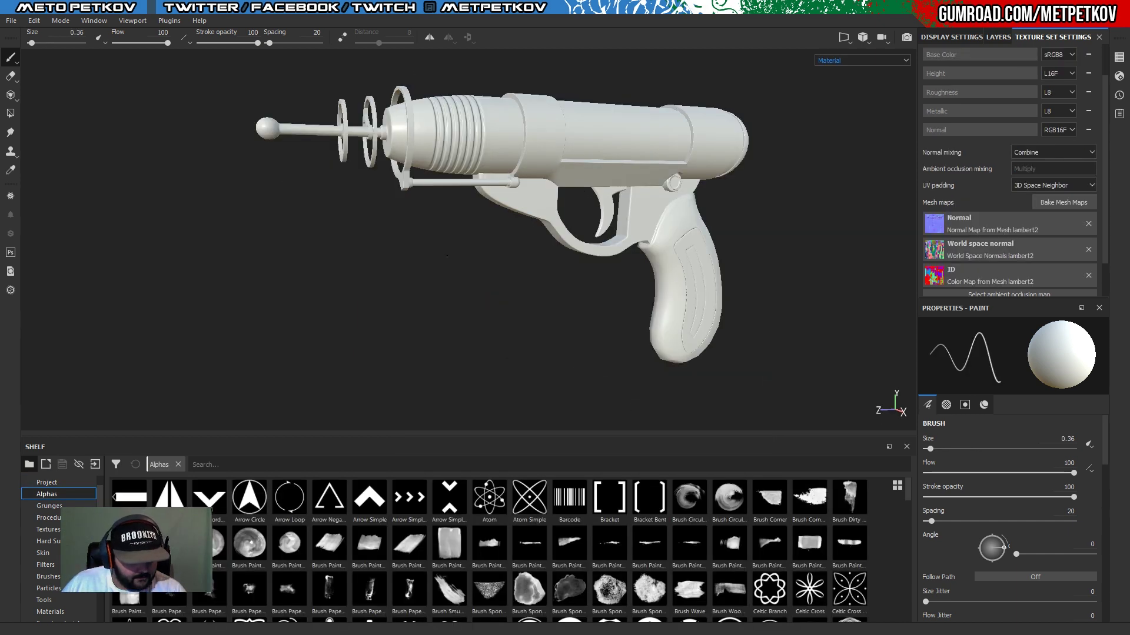
Examine the baked gun's surface detail up close from several angles while rotating the environment lighting.
alt+drag(447, 256, 529, 194)
scroll(566, 146, up, 5)
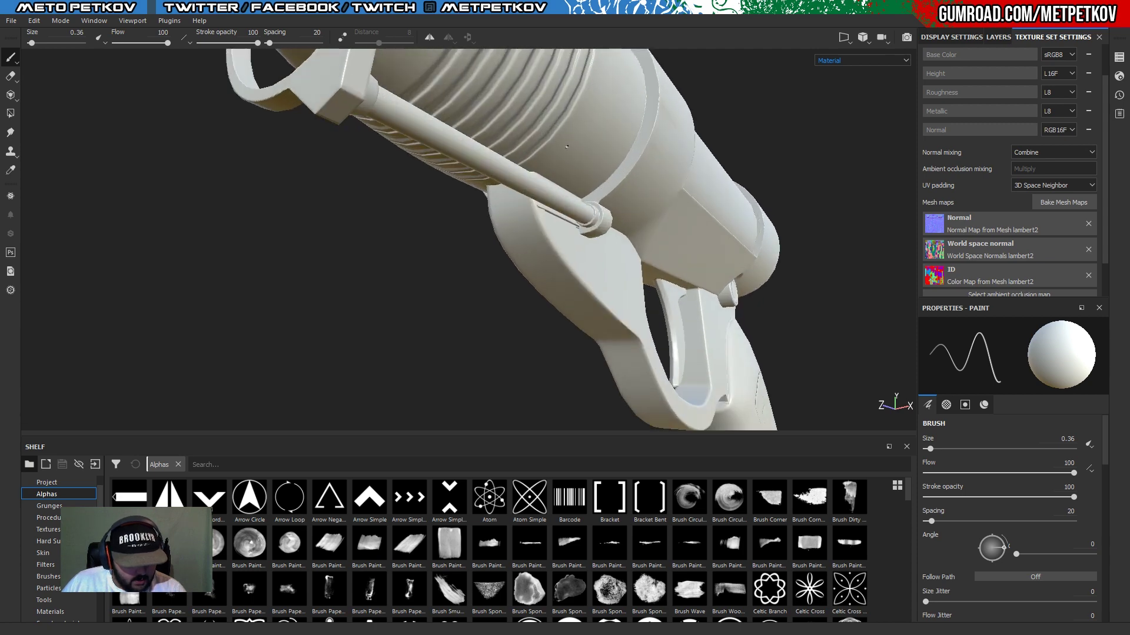
alt+drag(567, 146, 529, 258)
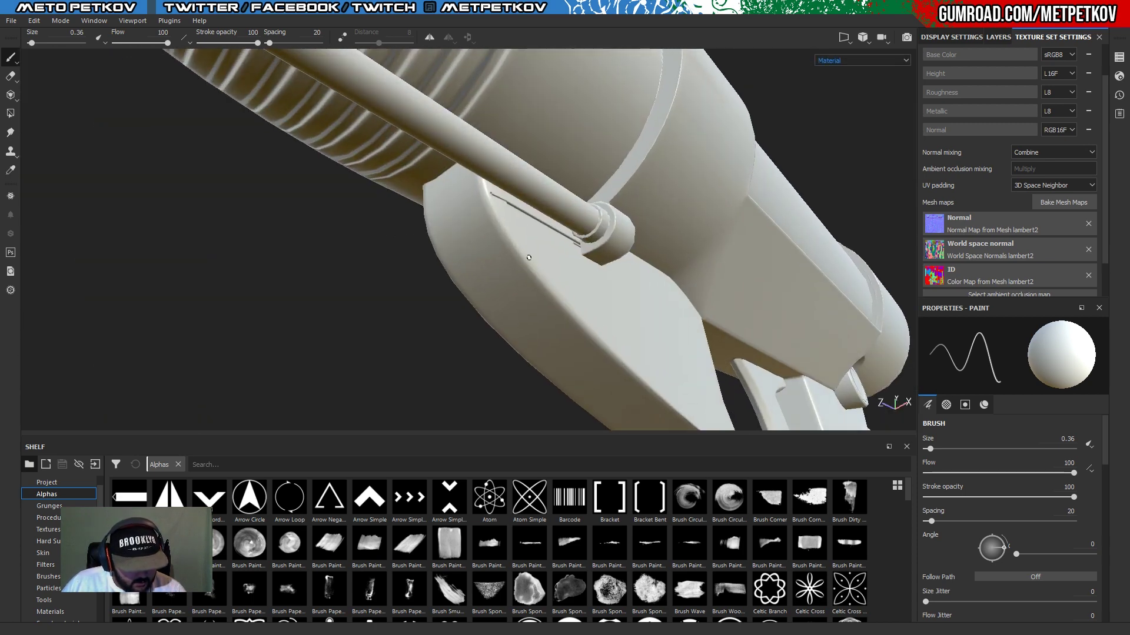
shift+right_drag(528, 257, 759, 255)
alt+drag(706, 258, 650, 121)
alt+drag(524, 112, 473, 181)
alt+right_drag(473, 180, 490, 150)
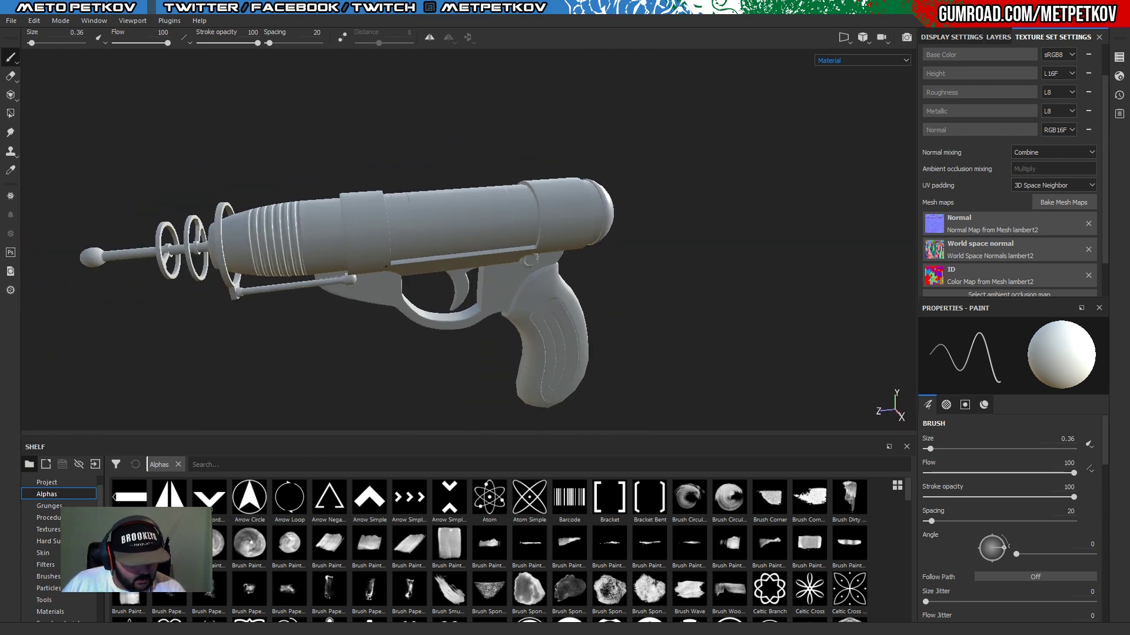
shift+right_drag(411, 187, 450, 189)
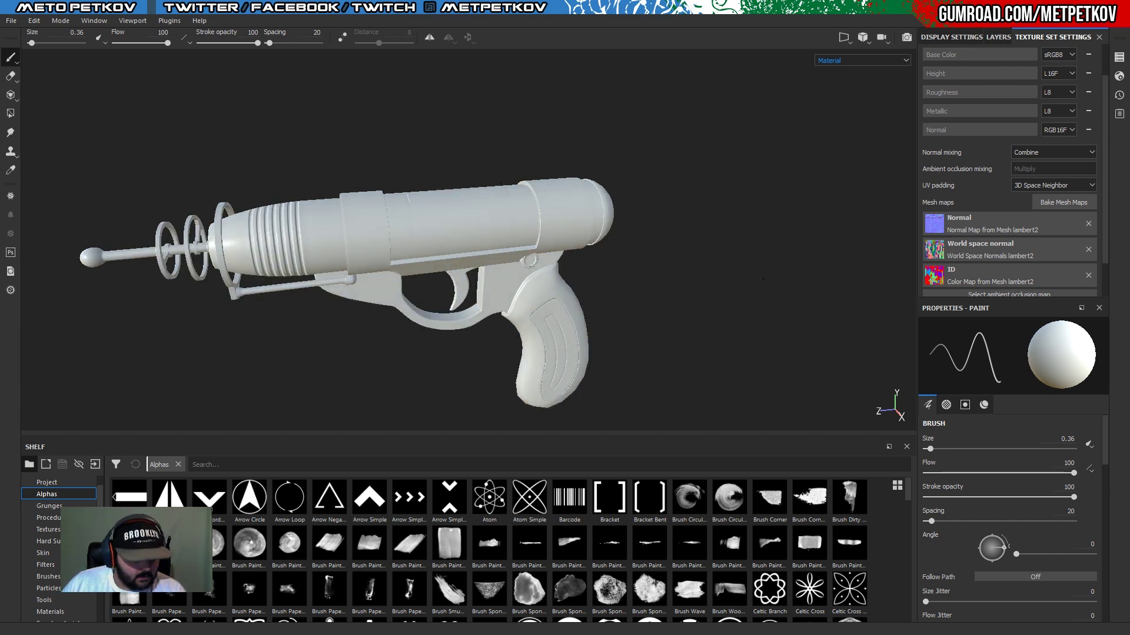
alt+drag(765, 176, 537, 116)
alt+right_drag(537, 116, 835, 85)
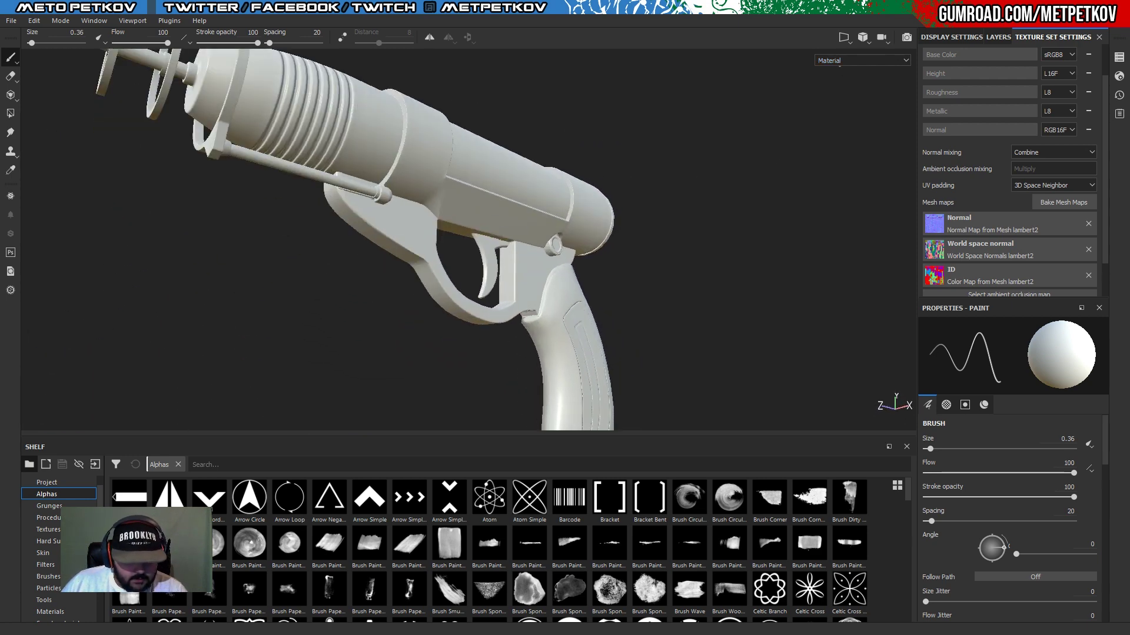
Display the ID mesh map on the gun and inspect the color regions from several angles.
click(840, 61)
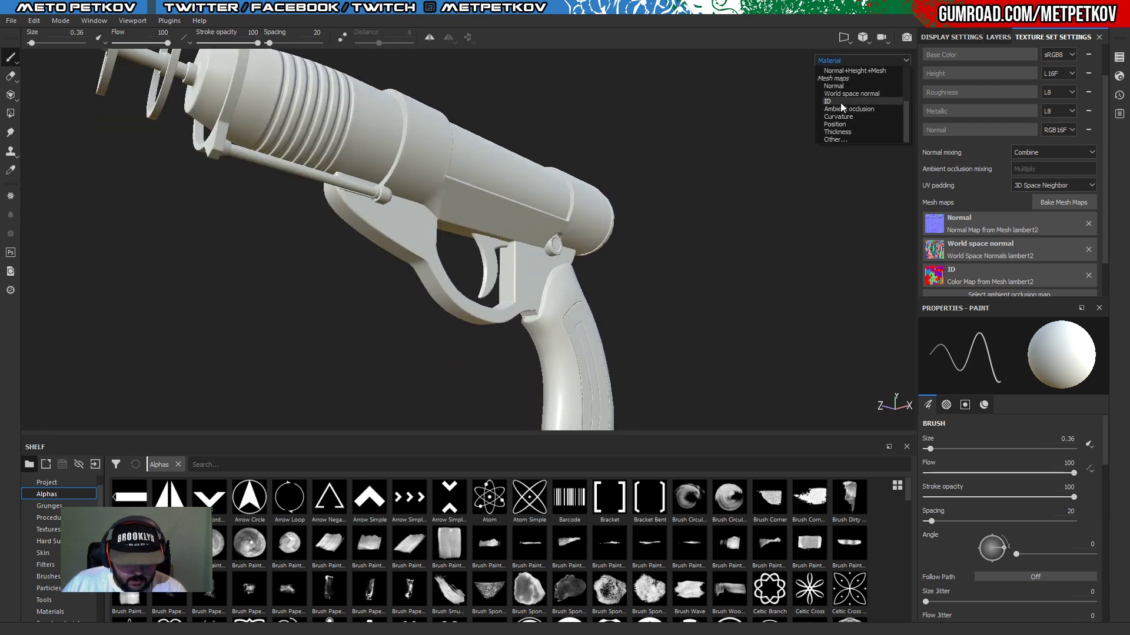
click(844, 108)
alt+drag(734, 166, 551, 300)
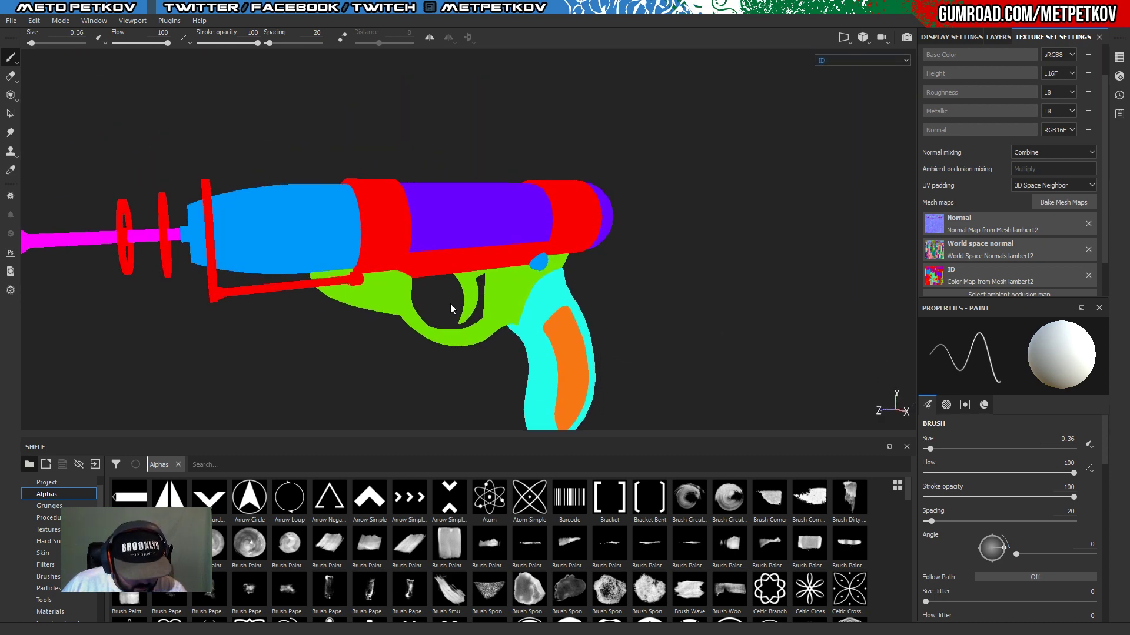
scroll(550, 300, down, 3)
scroll(550, 301, up, 5)
alt+drag(589, 235, 778, 246)
scroll(732, 249, down, 2)
scroll(753, 231, up, 5)
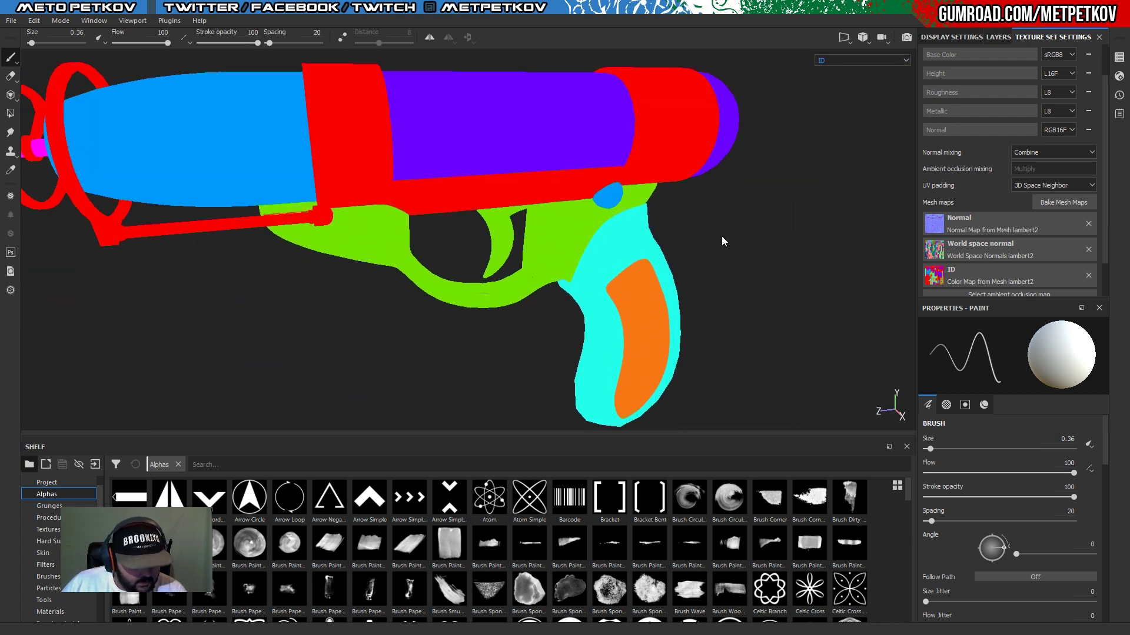
scroll(768, 236, down, 5)
alt+drag(731, 240, 792, 227)
scroll(714, 217, up, 3)
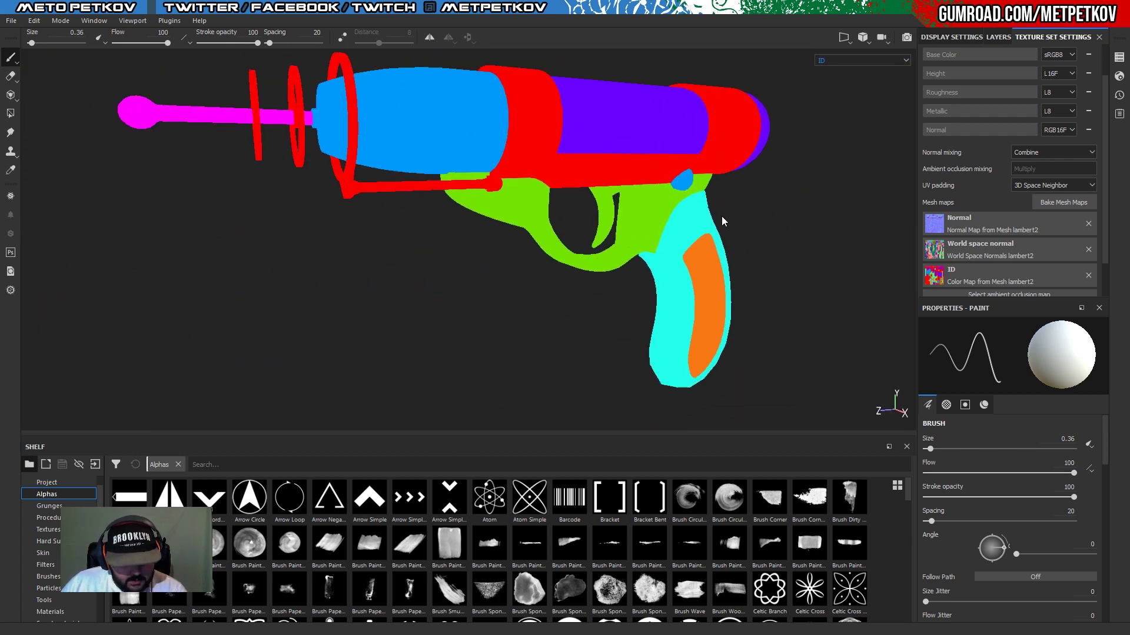
scroll(726, 223, down, 1)
Reopen the mesh map baking settings and set Match to By Mesh Name.
click(1063, 202)
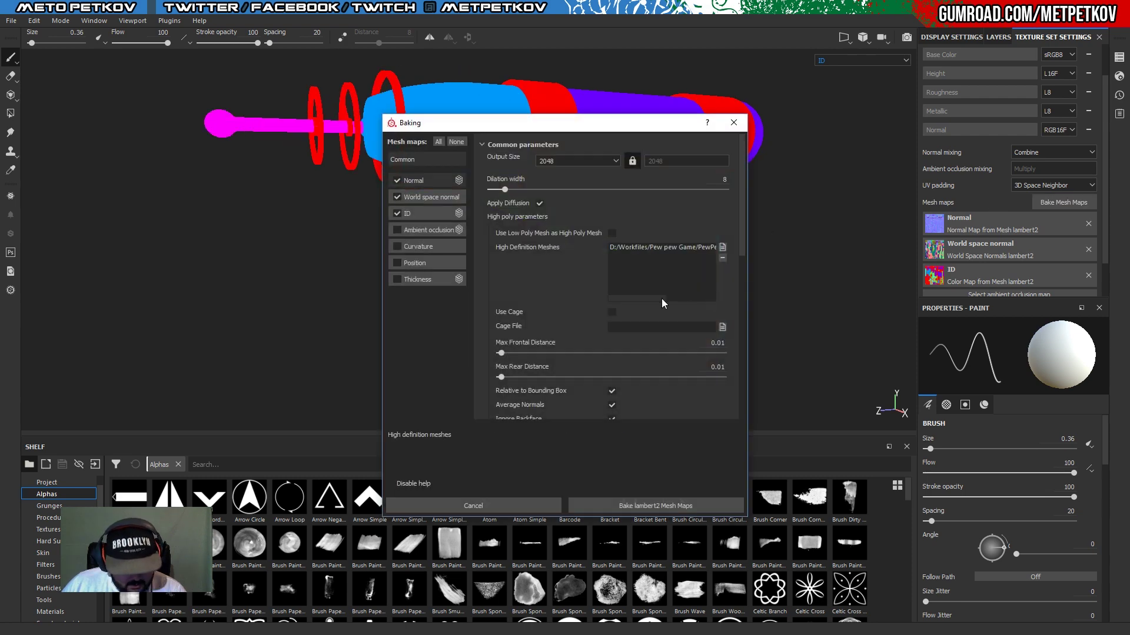
scroll(660, 300, down, 5)
click(626, 225)
click(654, 243)
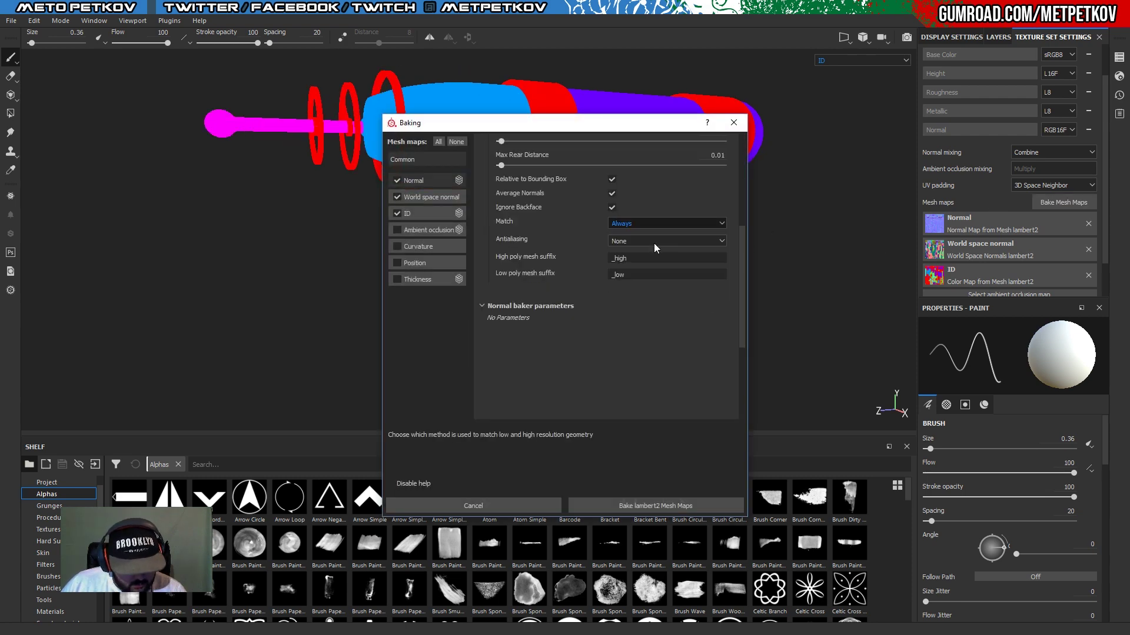
scroll(655, 193, up, 2)
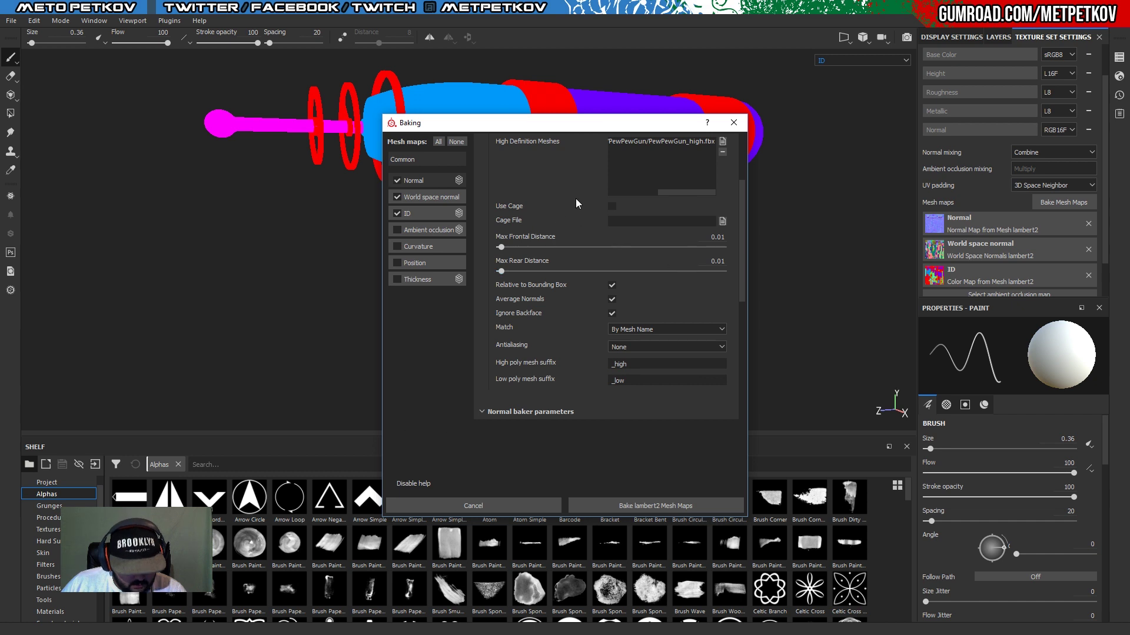
Check the _high and _low mesh suffixes in the common parameters and rebake the lambert2 mesh maps.
scroll(672, 231, up, 3)
scroll(606, 277, down, 4)
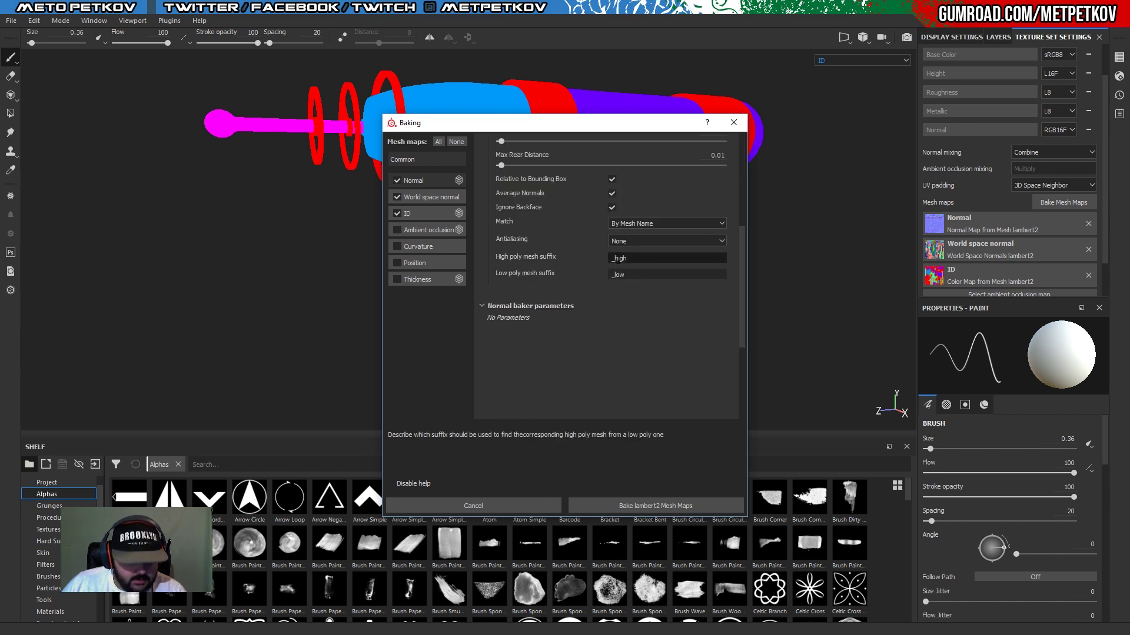
click(592, 507)
Look over the rebaked ID colors on the gun and switch the viewport display to Material.
alt+drag(482, 253, 695, 233)
scroll(437, 227, up, 5)
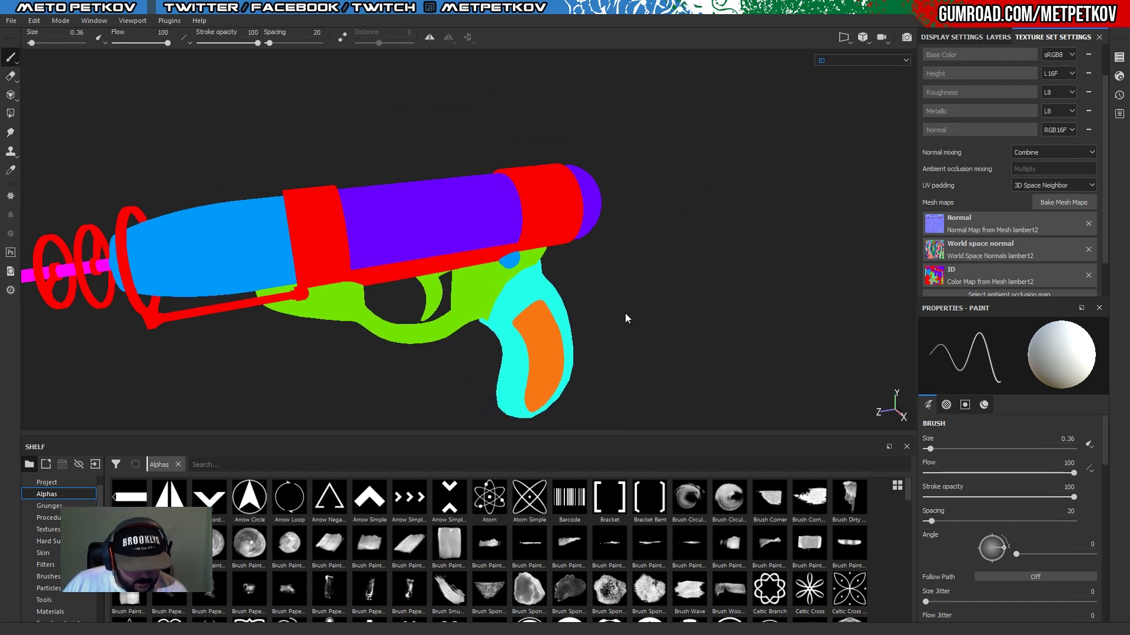
alt+drag(626, 318, 594, 312)
click(862, 60)
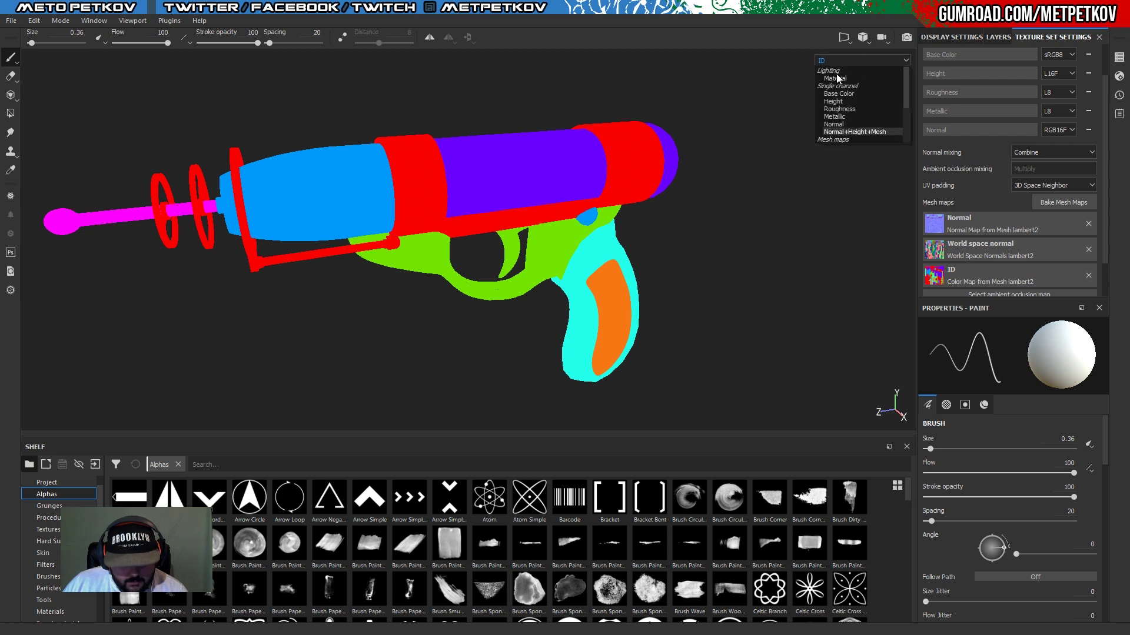
click(837, 78)
Examine the rebaked normal detail on the trigger, grip, barrel rings and rear cap up close and from several angles.
scroll(299, 289, down, 6)
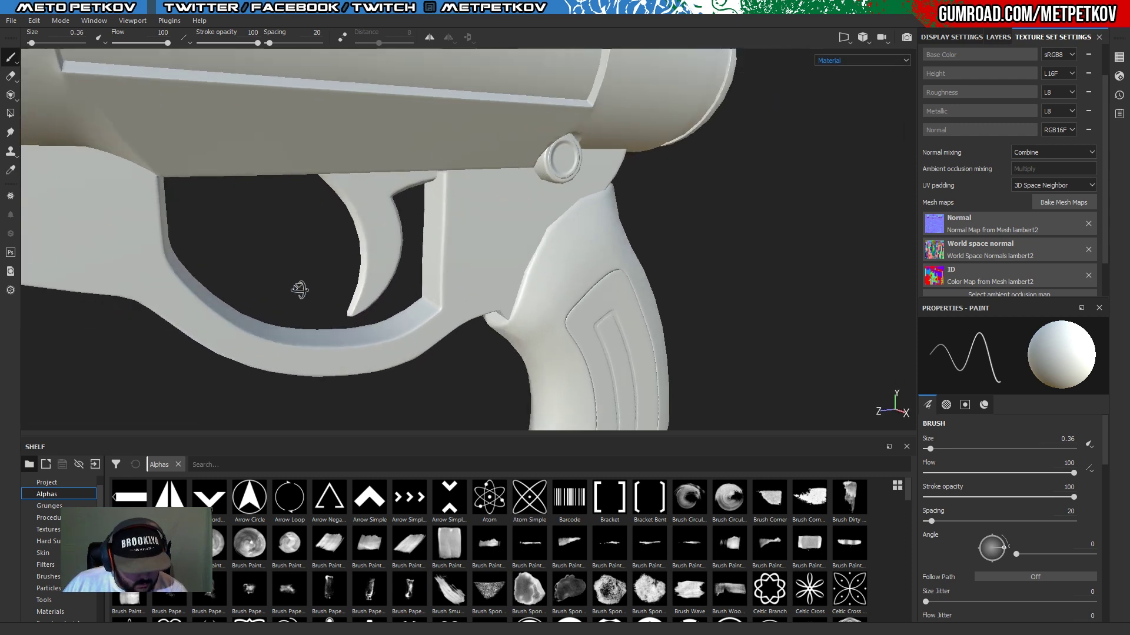
scroll(299, 289, up, 3)
alt+drag(265, 282, 491, 290)
scroll(489, 278, down, 3)
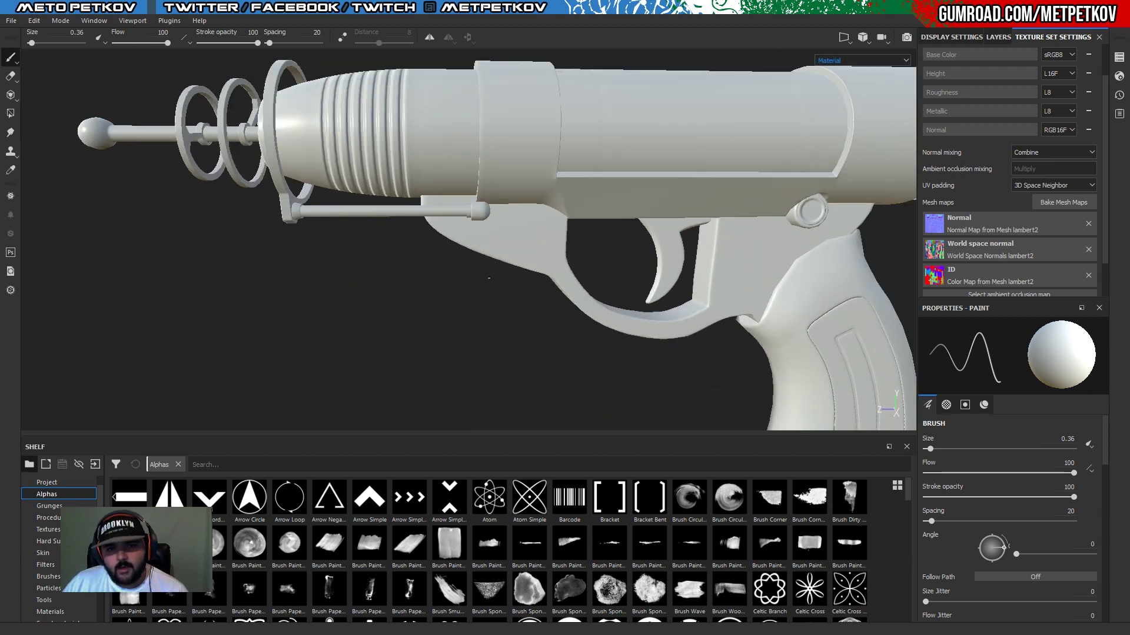
scroll(547, 255, down, 3)
alt+drag(547, 256, 375, 311)
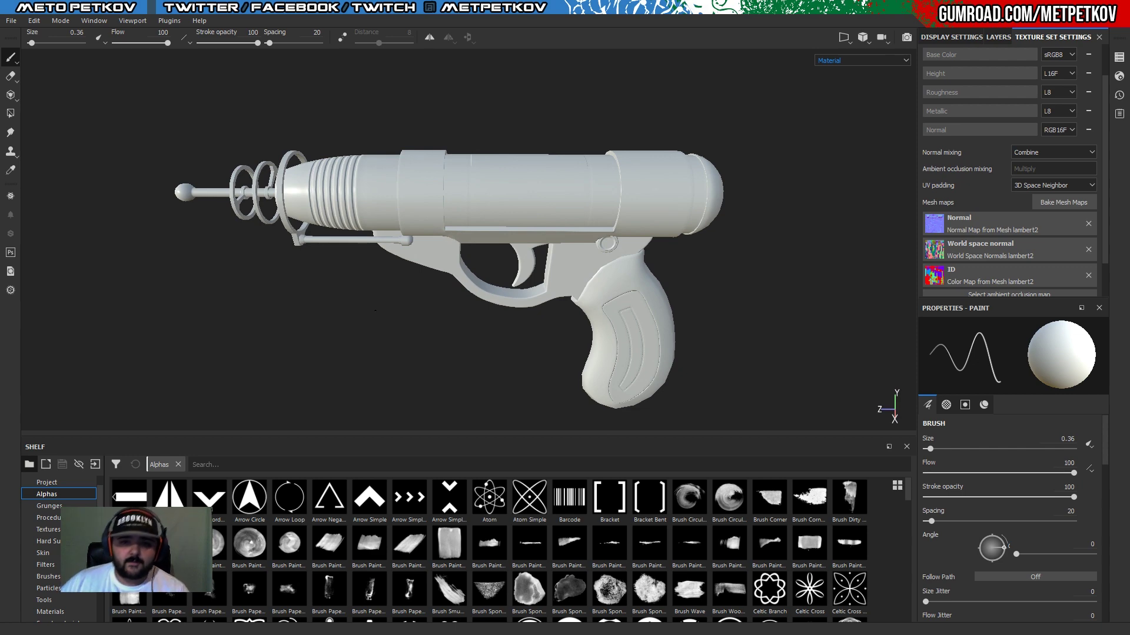
scroll(478, 216, up, 4)
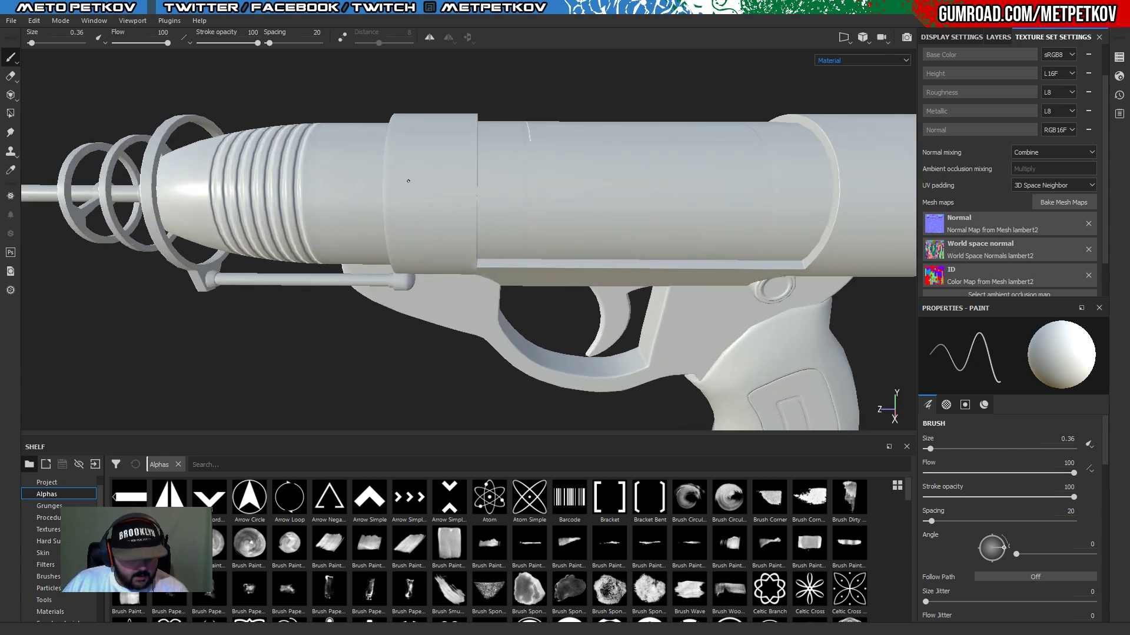
alt+drag(478, 216, 582, 161)
scroll(388, 190, down, 3)
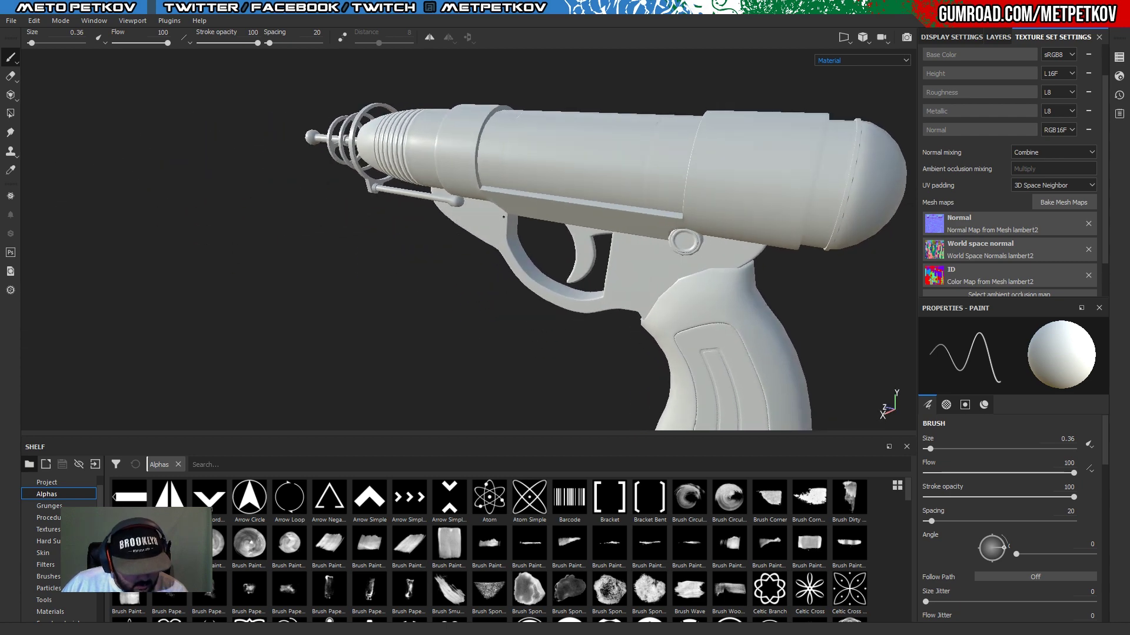
scroll(583, 162, up, 6)
scroll(599, 210, down, 5)
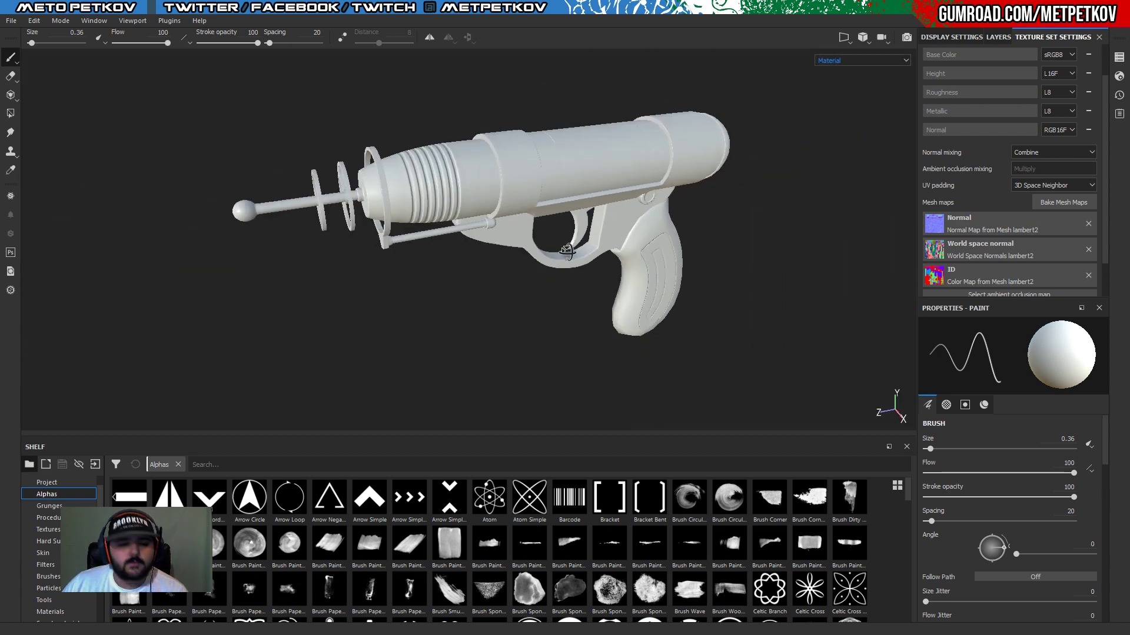
alt+drag(599, 210, 612, 218)
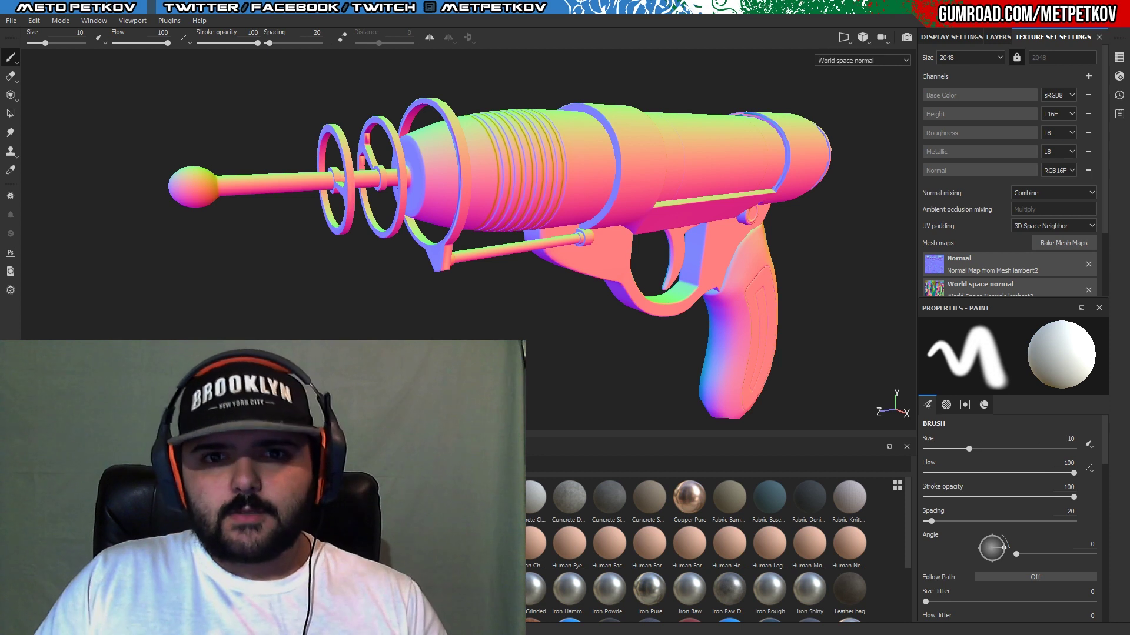